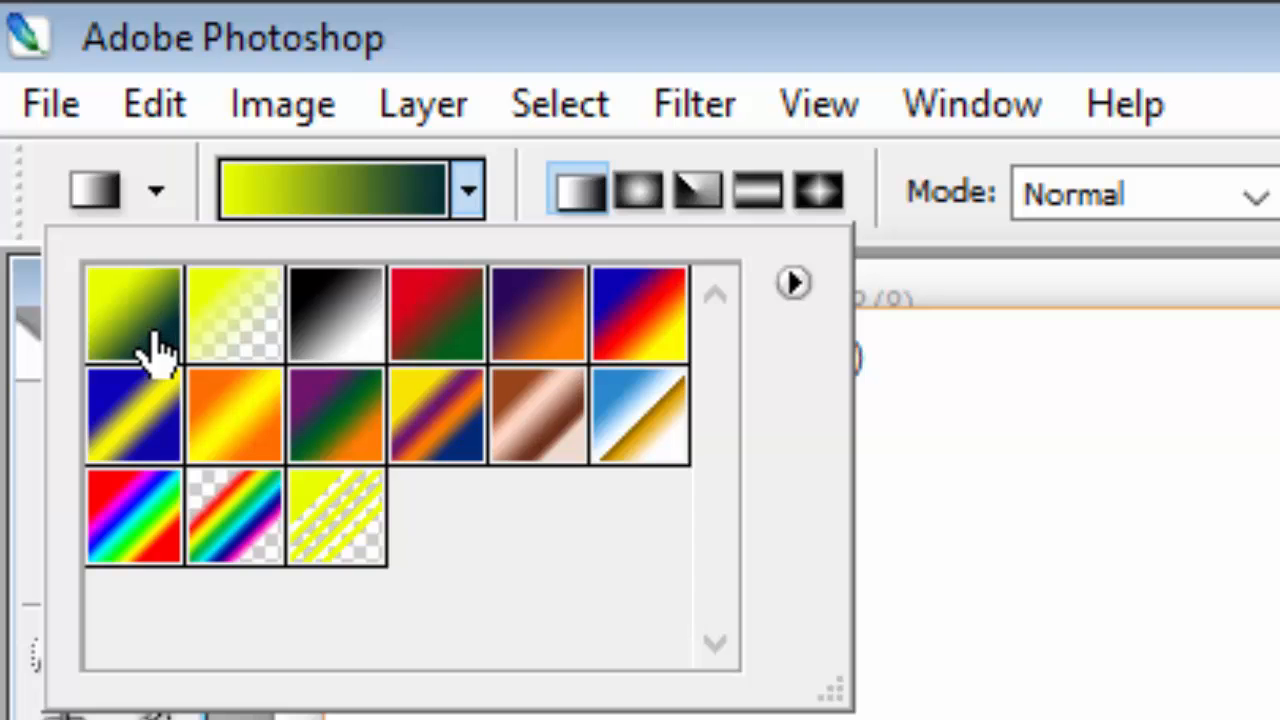
Choose the foreground-to-background gradient preset and swap the foreground and background colours so the gradient runs from dark teal to yellow.
click(152, 340)
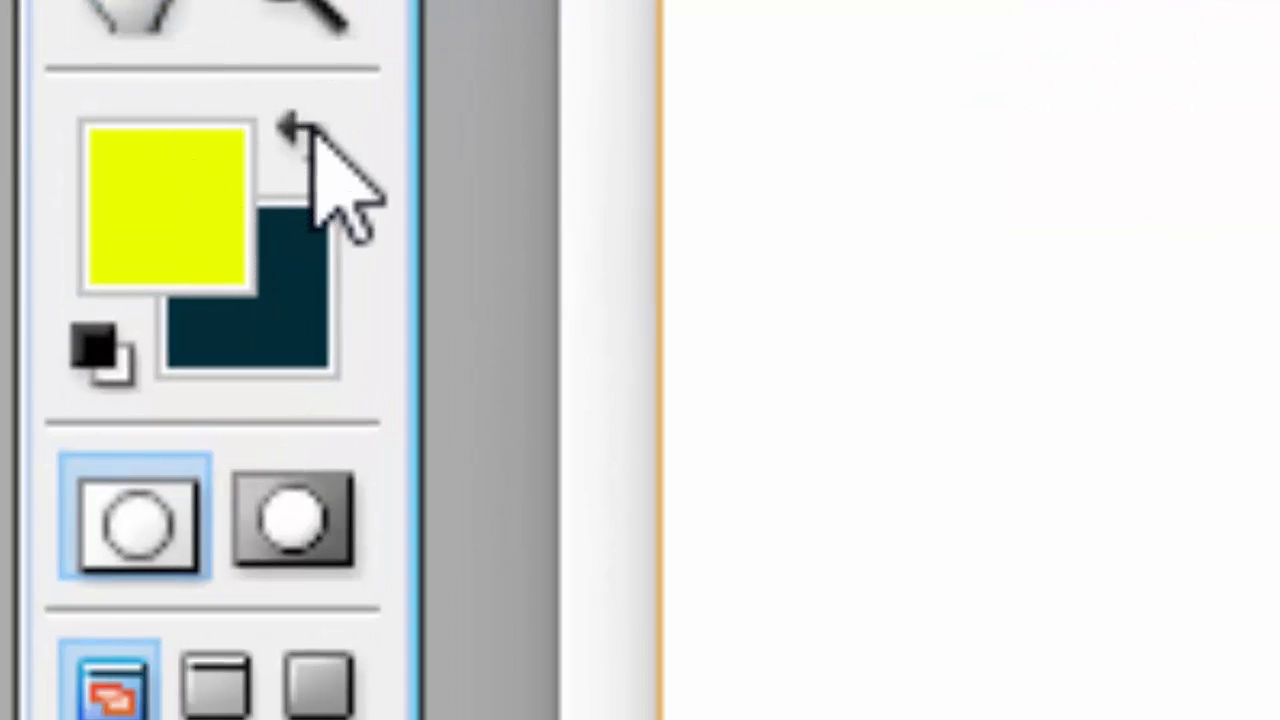
click(312, 128)
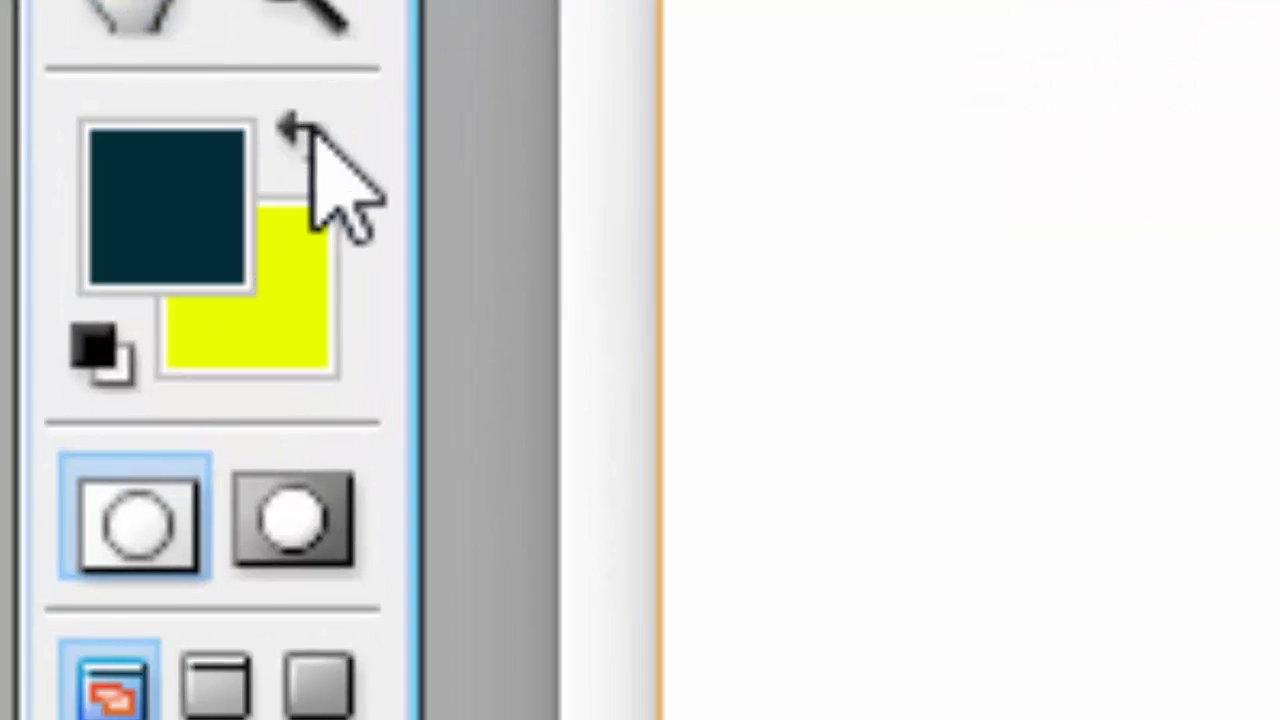
click(312, 128)
click(312, 128)
click(312, 128)
click(312, 128)
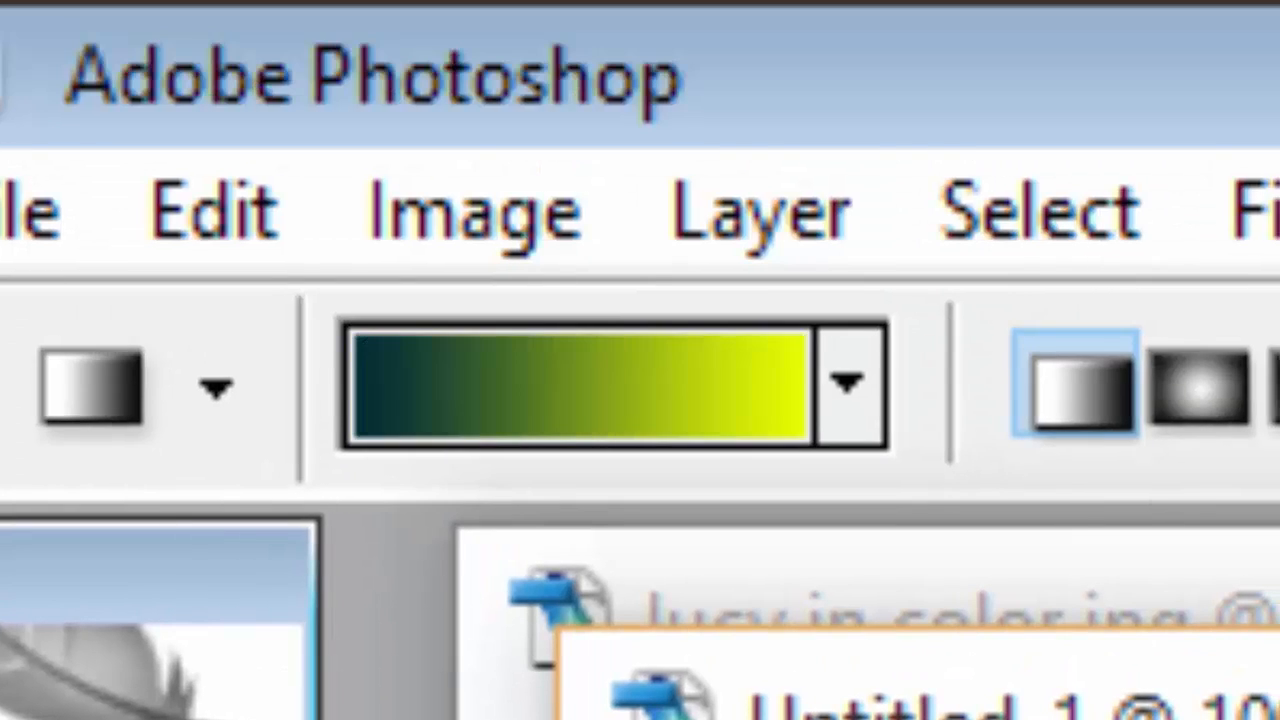
Set the foreground colour to bright blue 01add4 for the gradient.
click(577, 386)
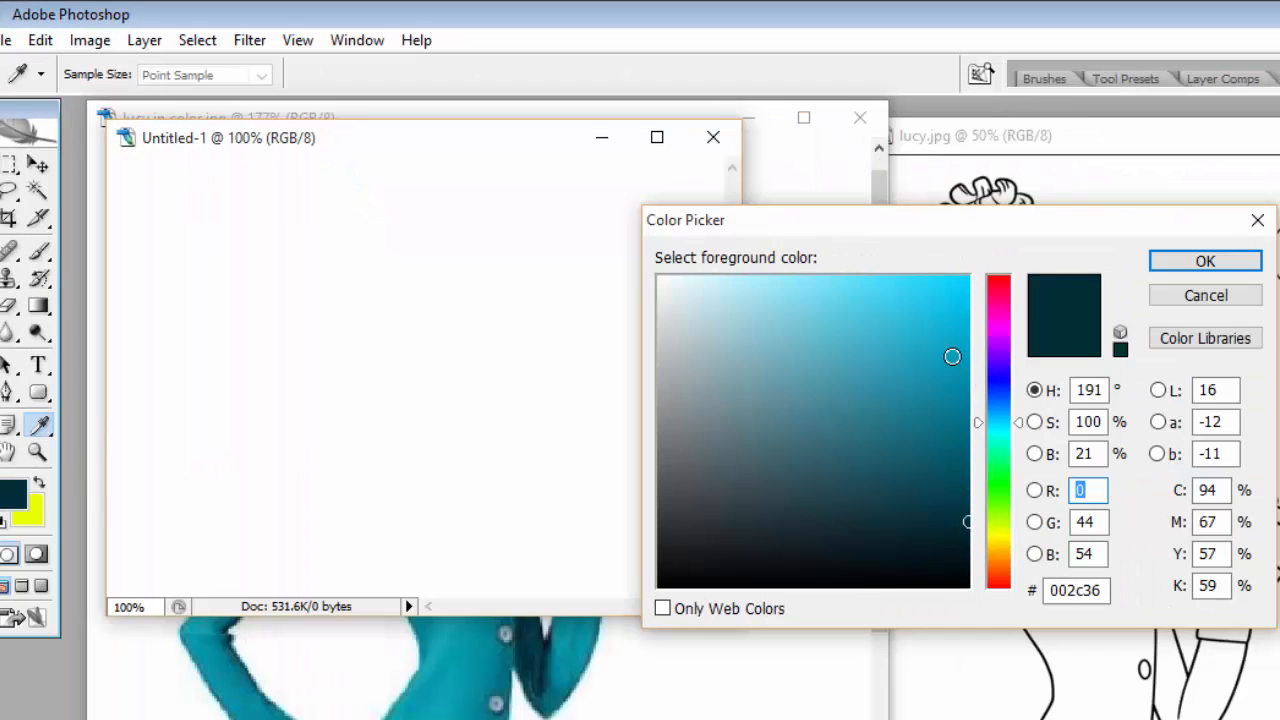
click(968, 340)
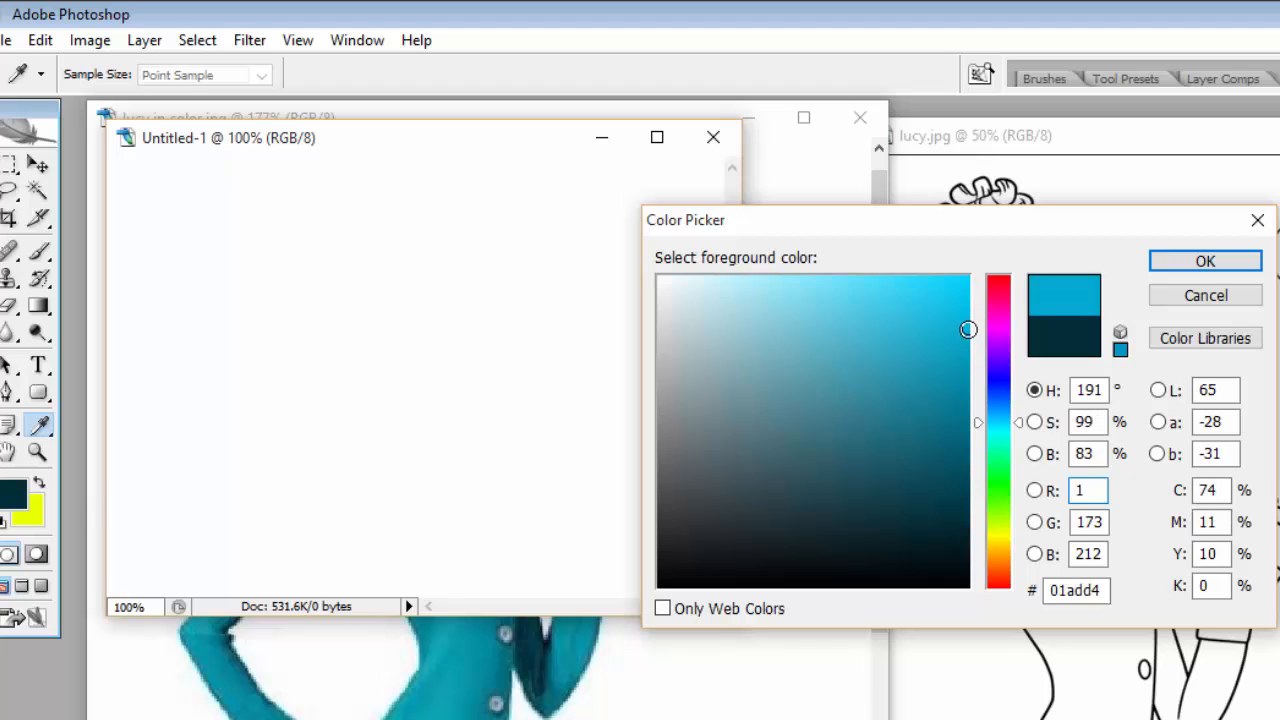
click(1206, 261)
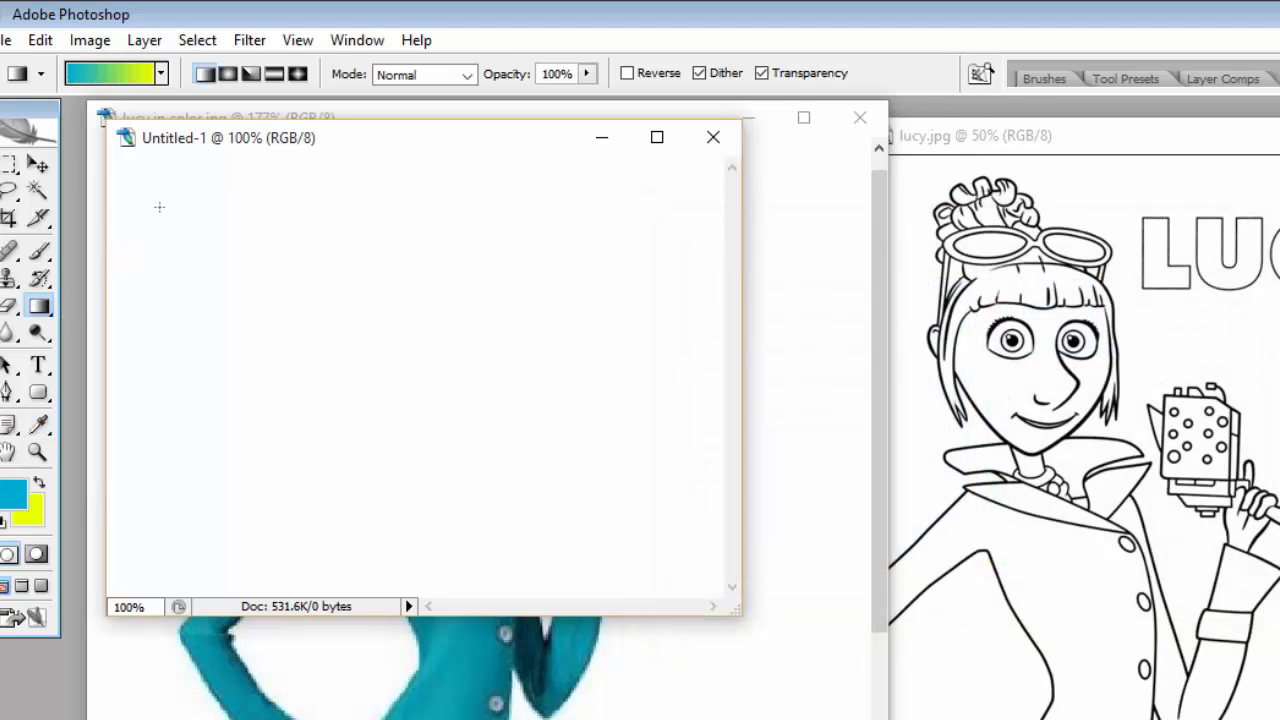
Fill the Untitled-1 canvas with long blue-to-yellow diagonal linear gradients, first towards the lower-right corner, finally from upper right to lower left on an enlarged view.
drag(241, 277, 692, 549)
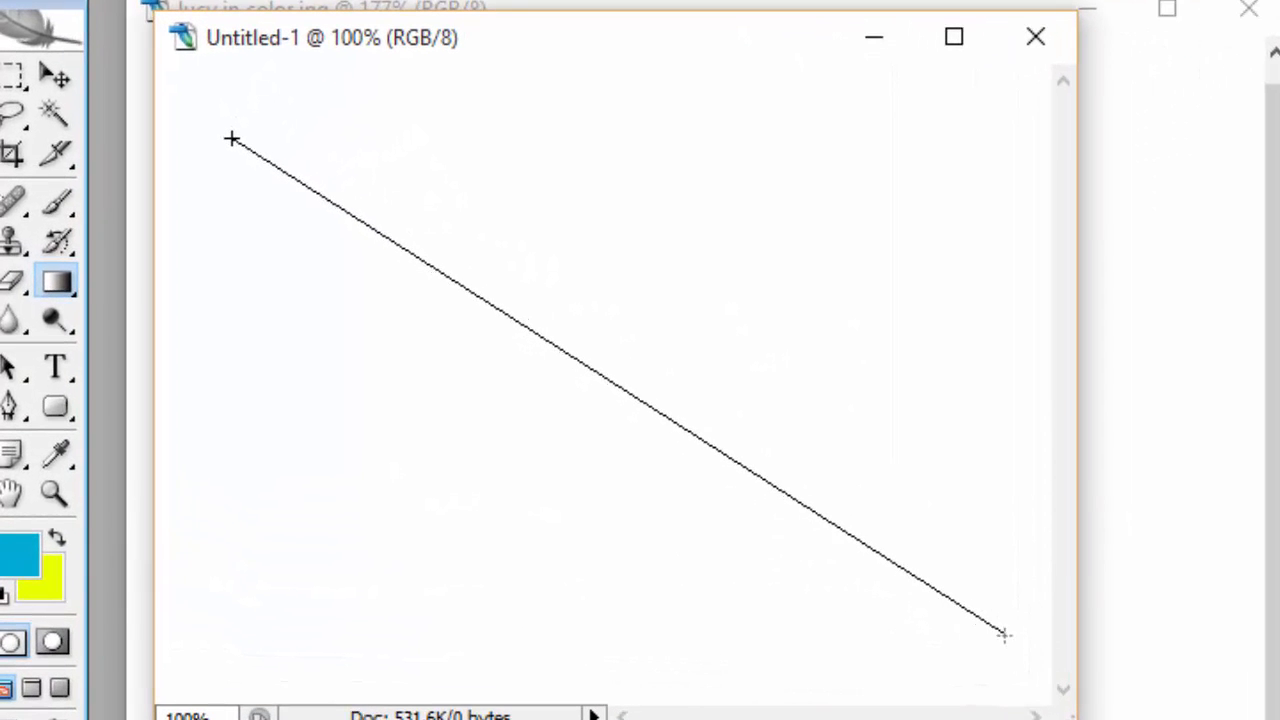
drag(1004, 634, 1004, 628)
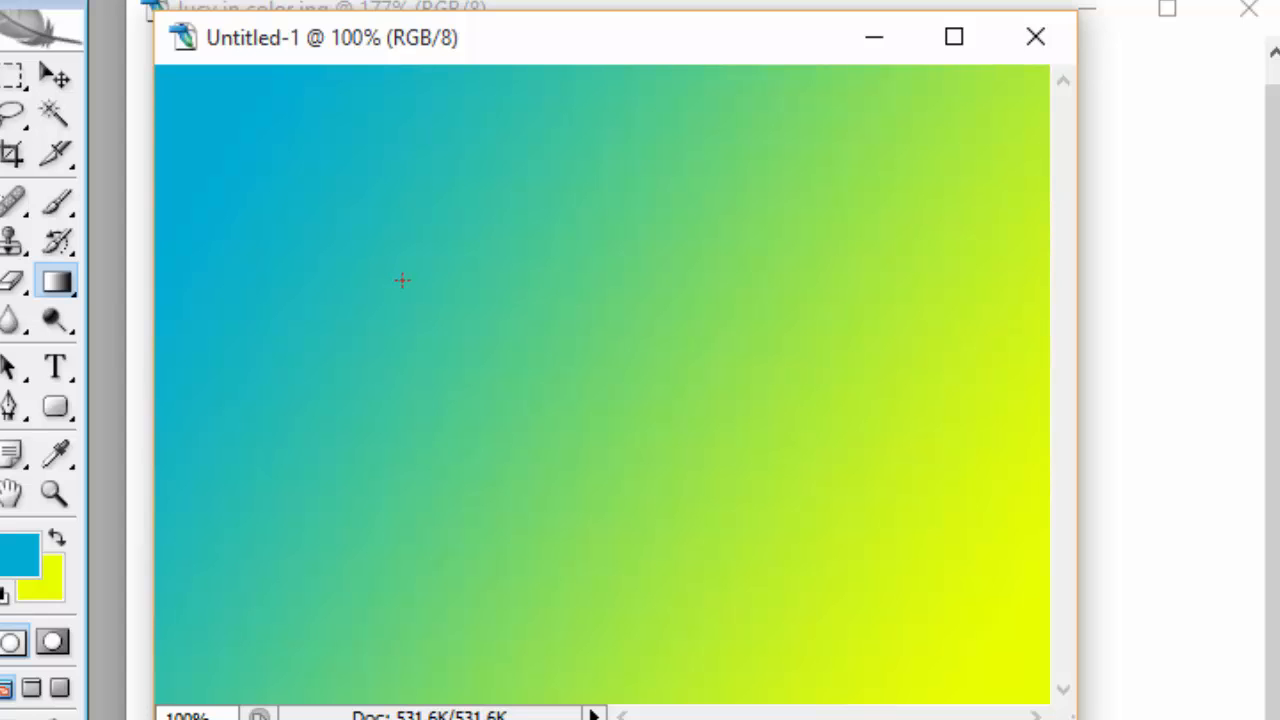
drag(402, 280, 990, 630)
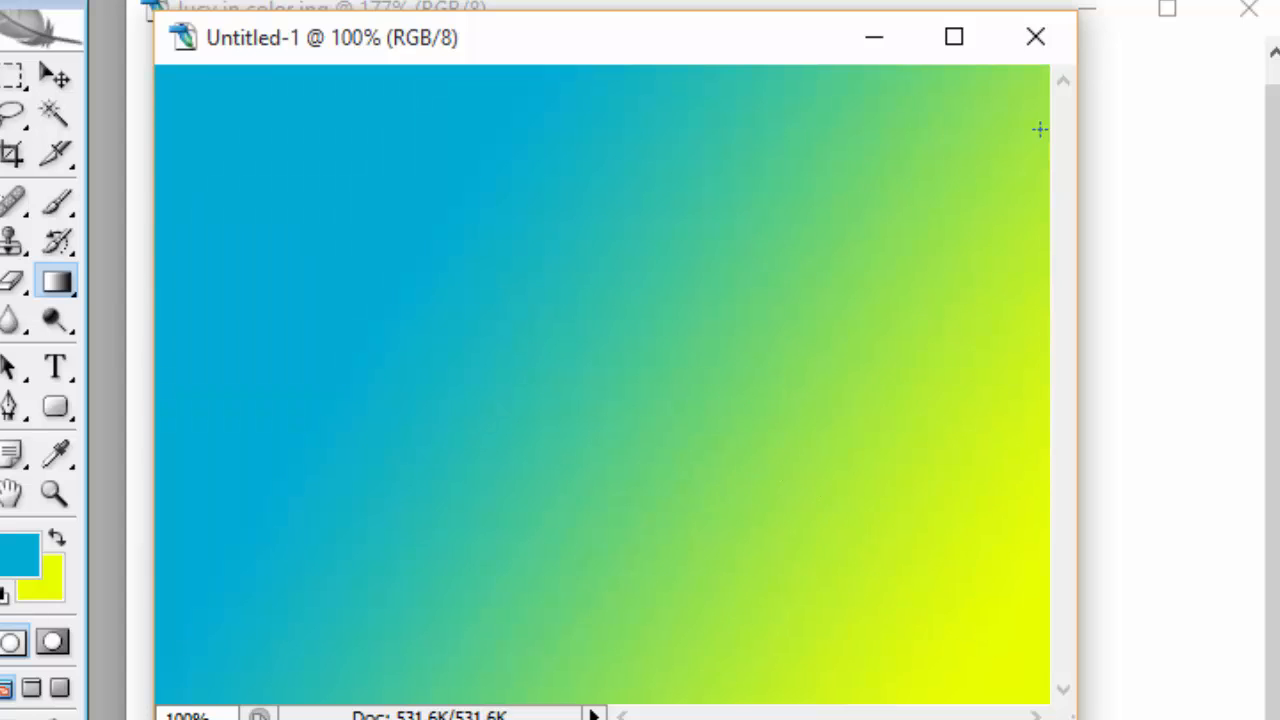
click(953, 40)
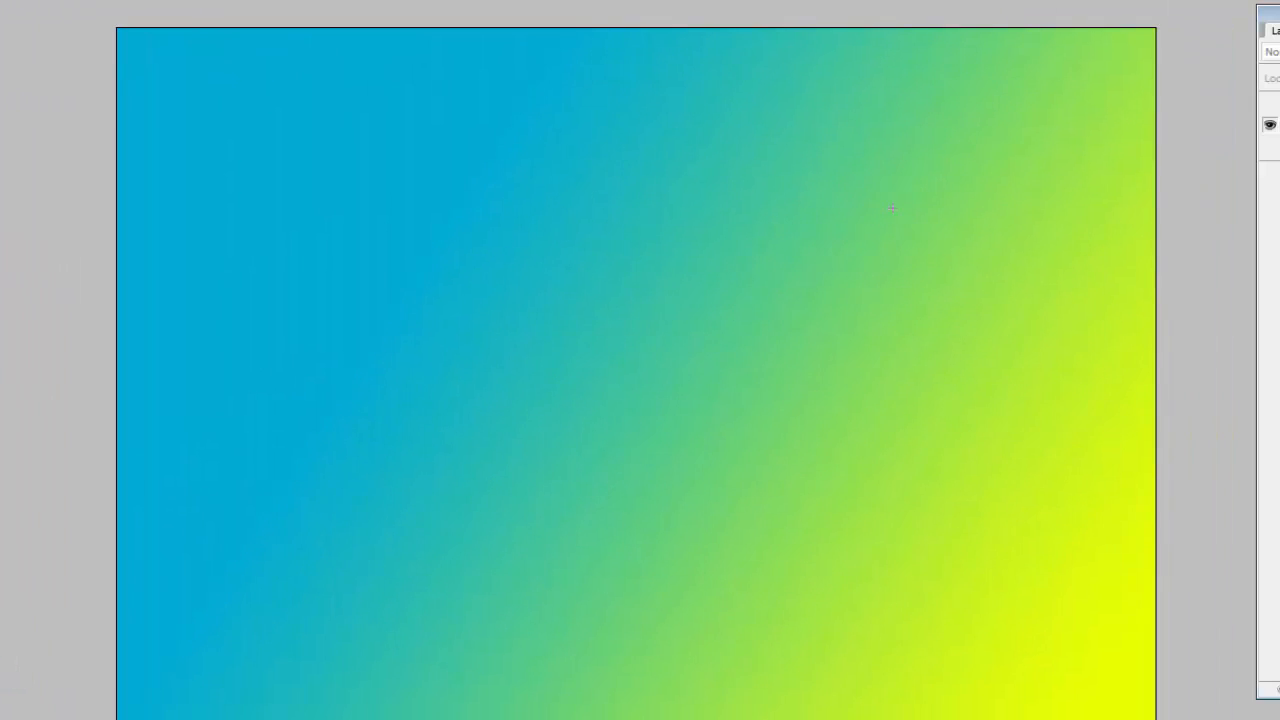
drag(1095, 85, 212, 719)
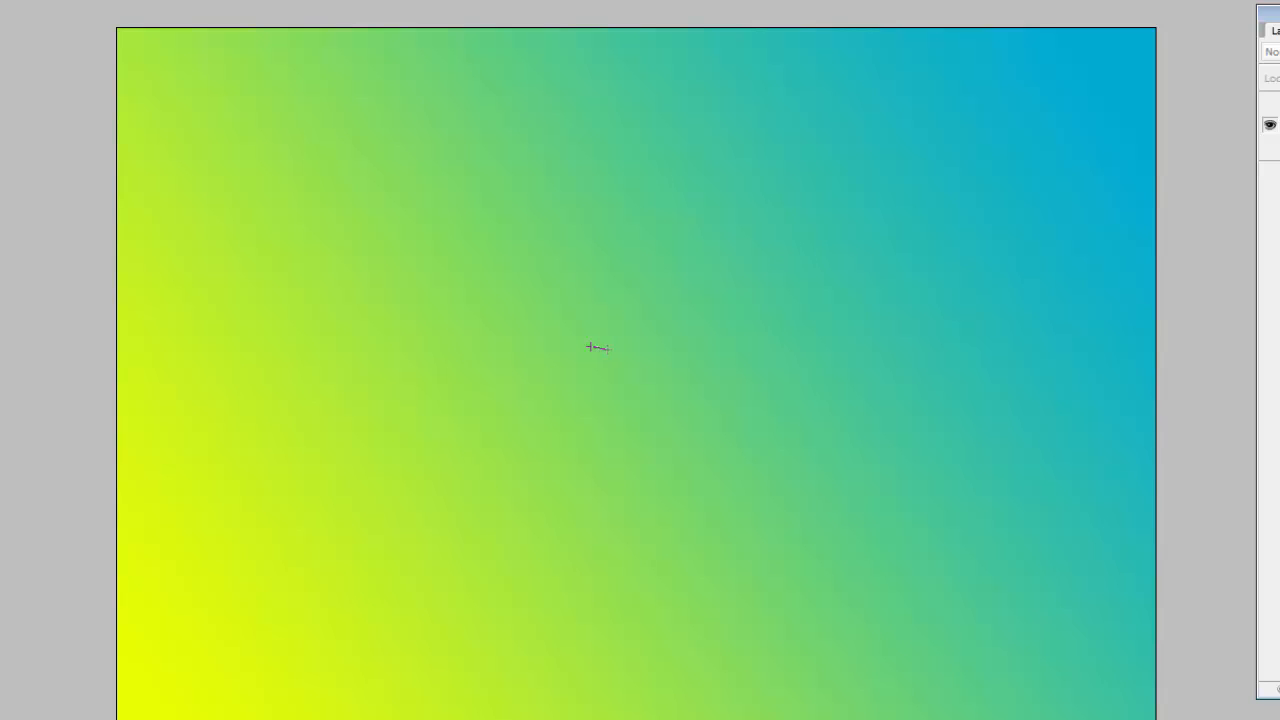
Apply several very short linear gradients at different angles on the test canvas to make sharp blue-yellow transitions.
drag(612, 347, 612, 349)
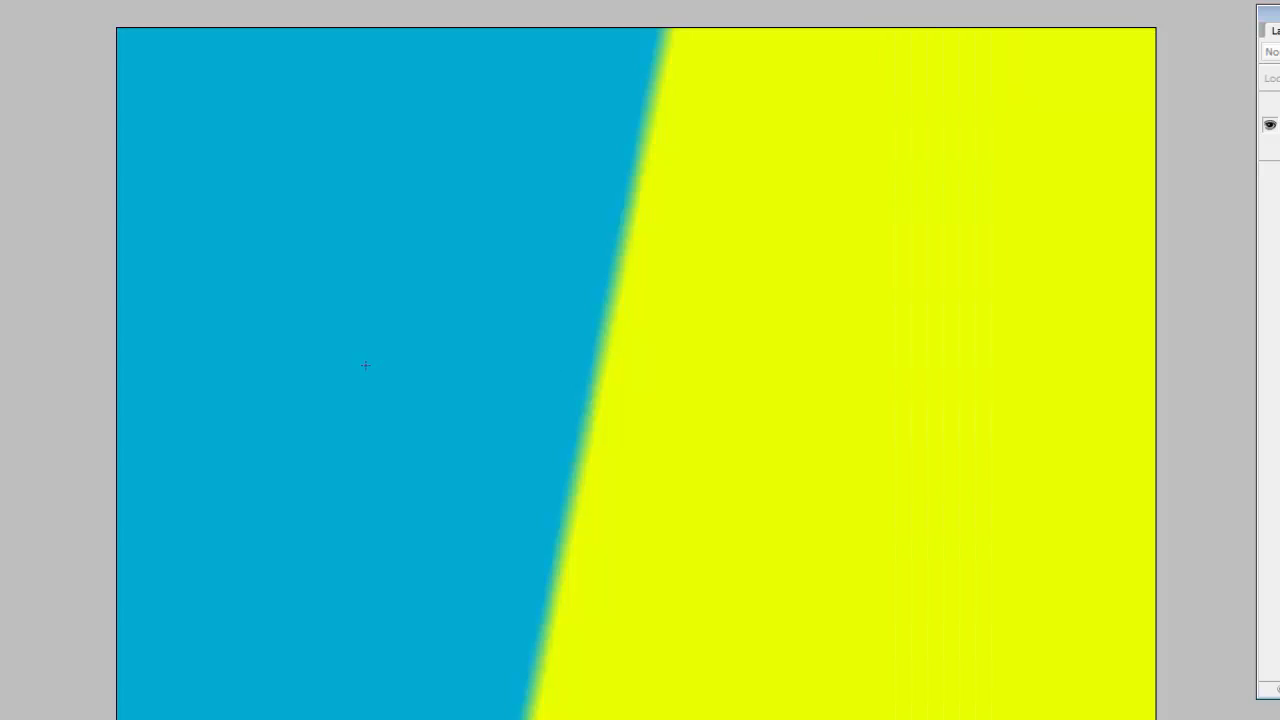
drag(754, 266, 757, 277)
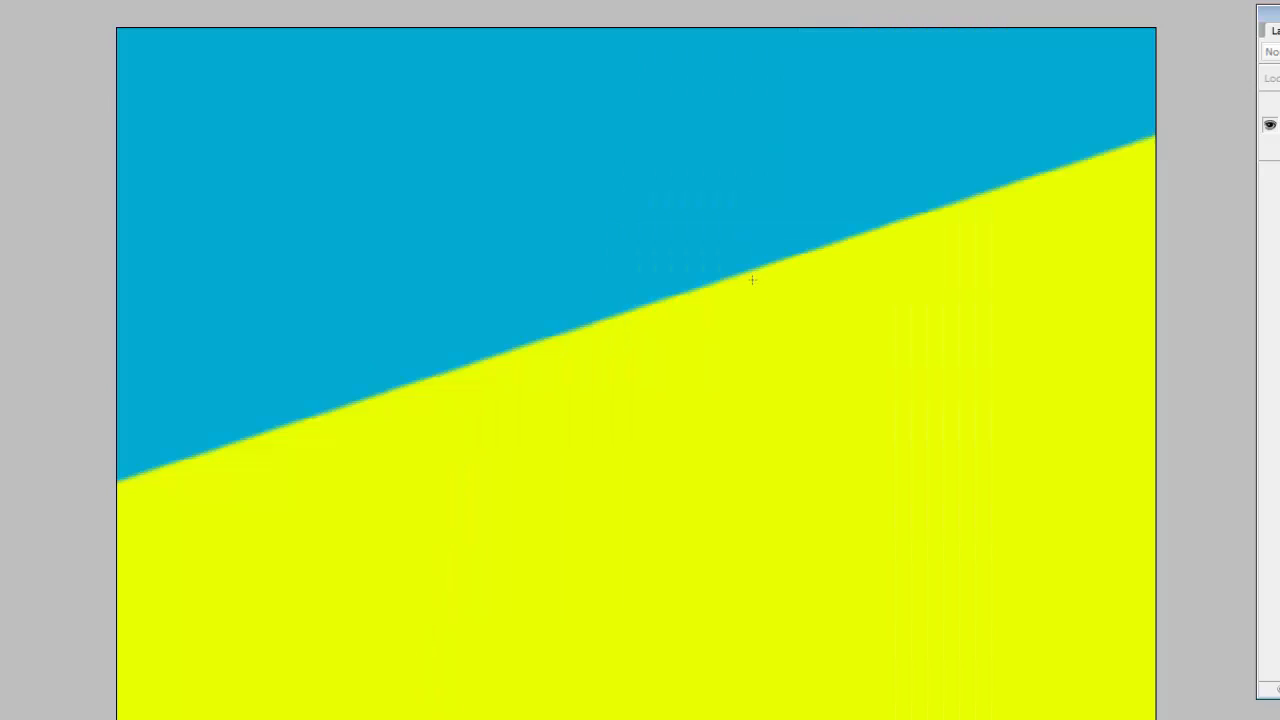
drag(598, 425, 603, 416)
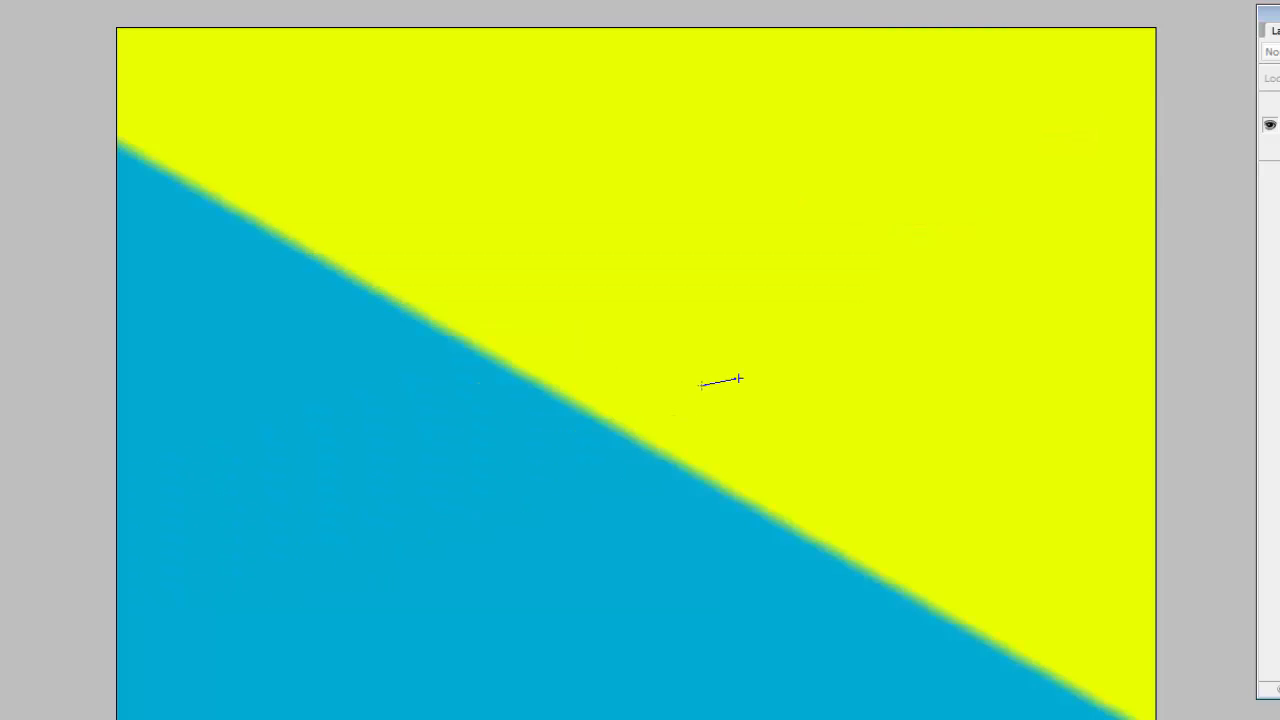
drag(740, 379, 741, 379)
drag(620, 437, 626, 436)
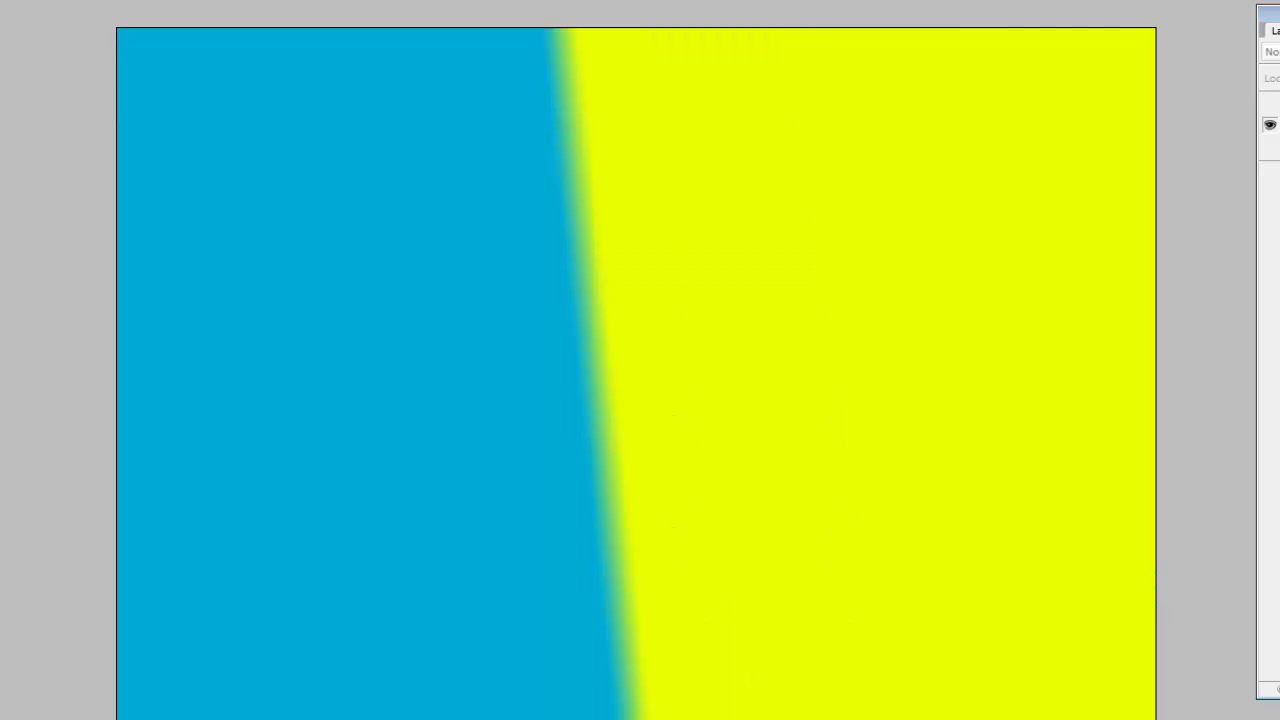
Return the test canvas to a normal window, minimize it and activate the lucy.jpg drawing.
key(f)
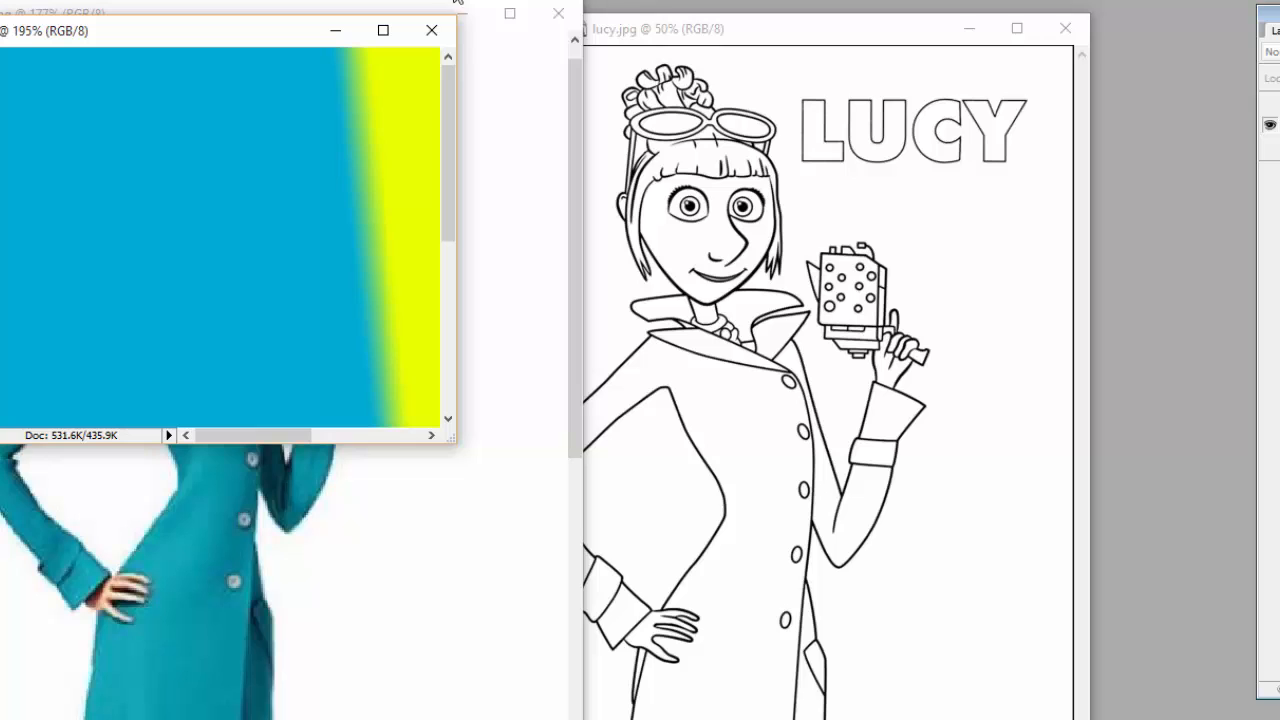
click(338, 33)
click(657, 29)
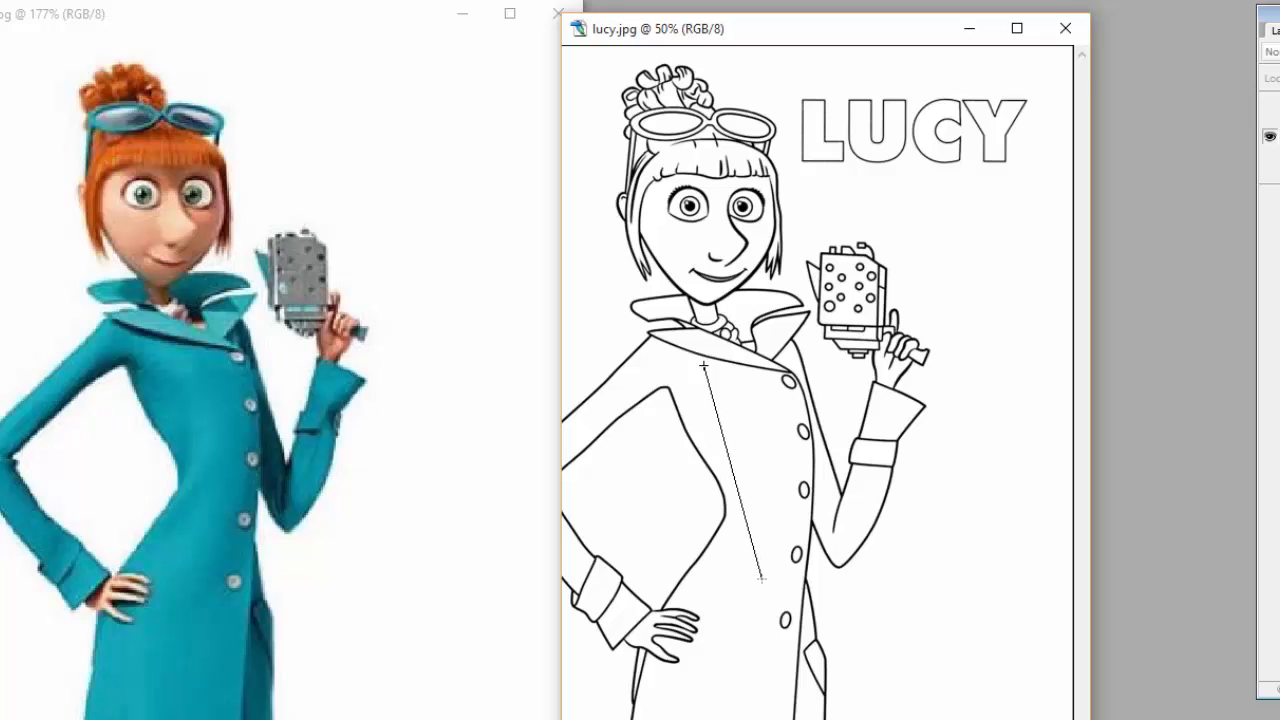
Try a long gradient across the lucy.jpg drawing without a selection, and undo it.
drag(762, 578, 761, 578)
key(ctrl+z)
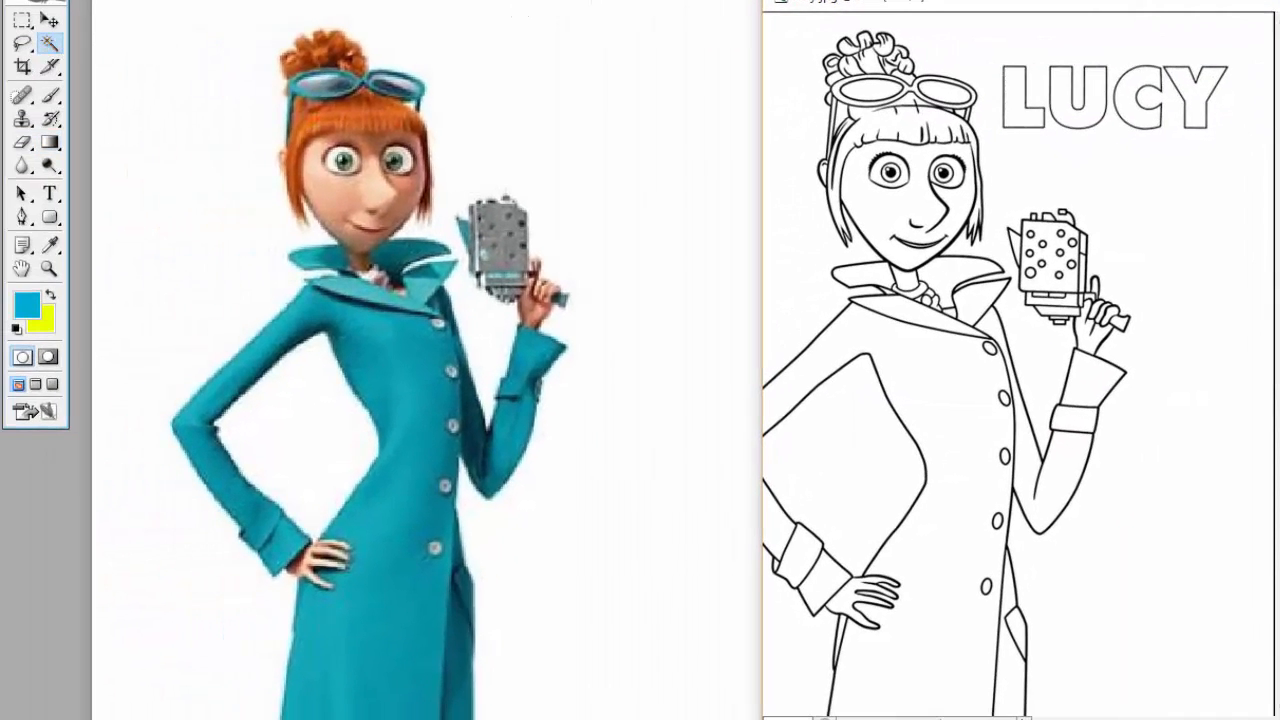
Select the coat's main body with the resting arm's sleeve and cuff in lucy.jpg using the Magic Wand.
double_click(903, 7)
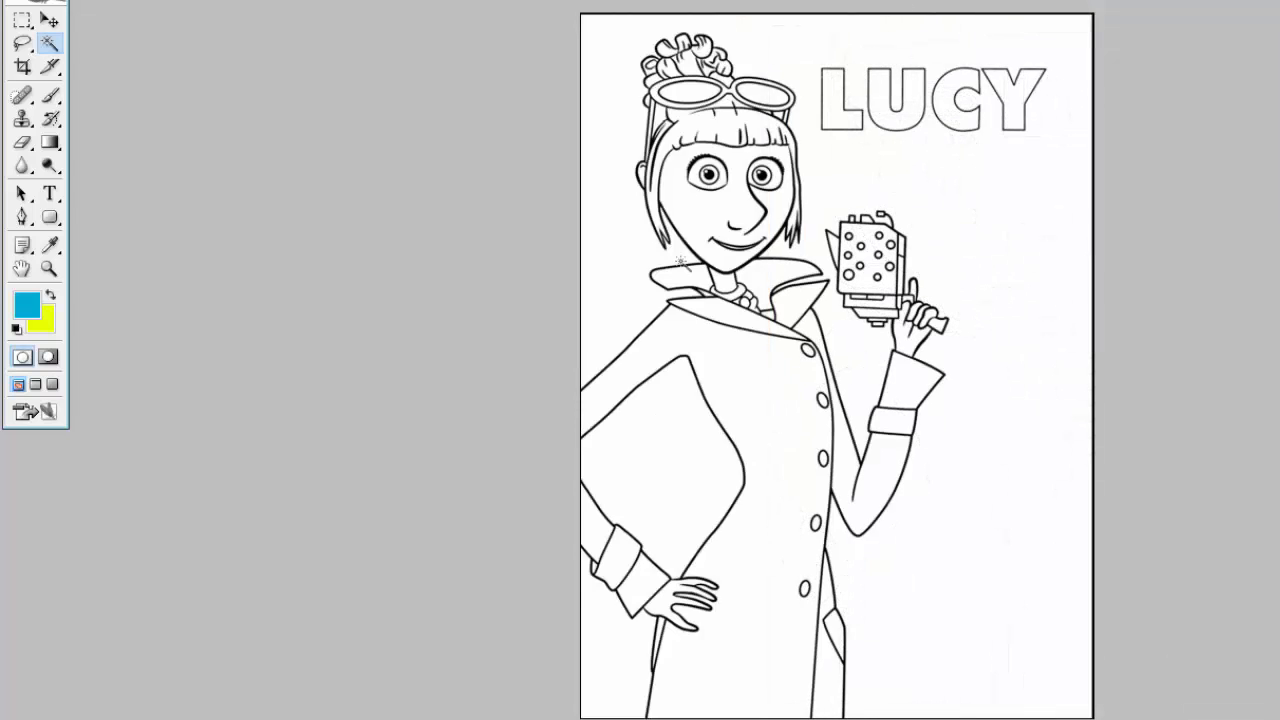
scroll(611, 276, up, 3)
scroll(611, 276, up, 1)
scroll(529, 309, down, 5)
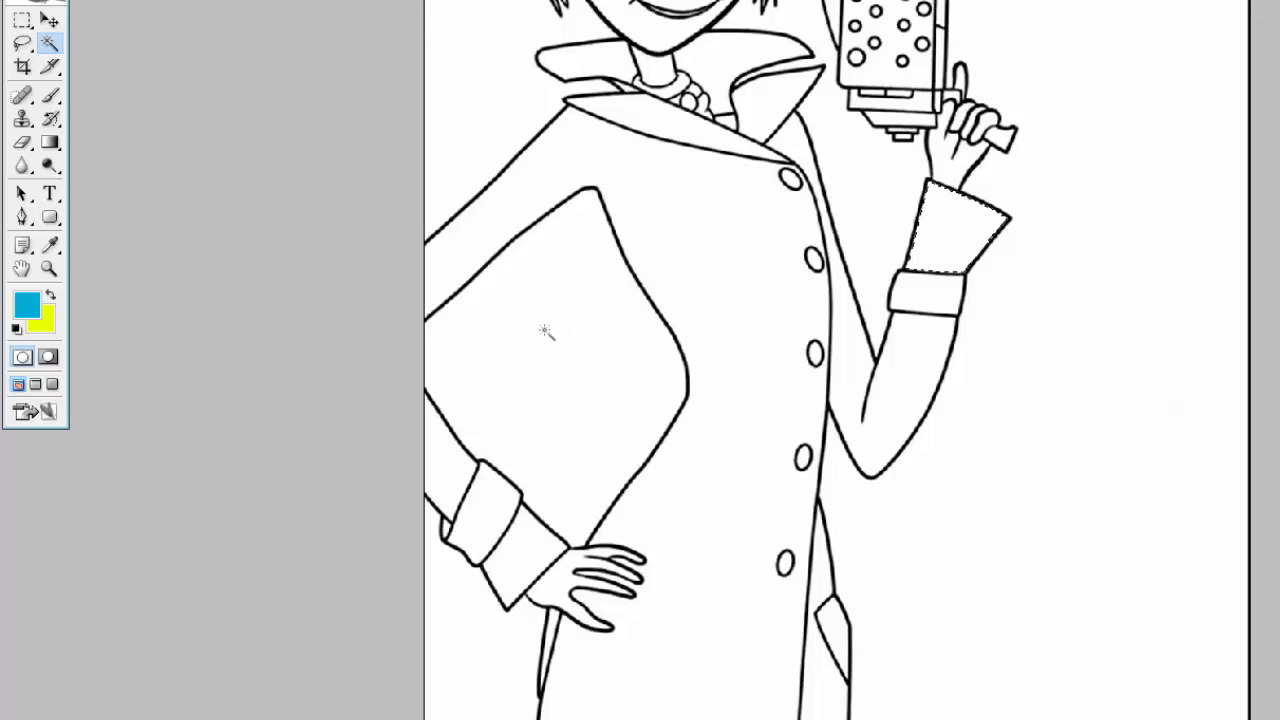
click(681, 243)
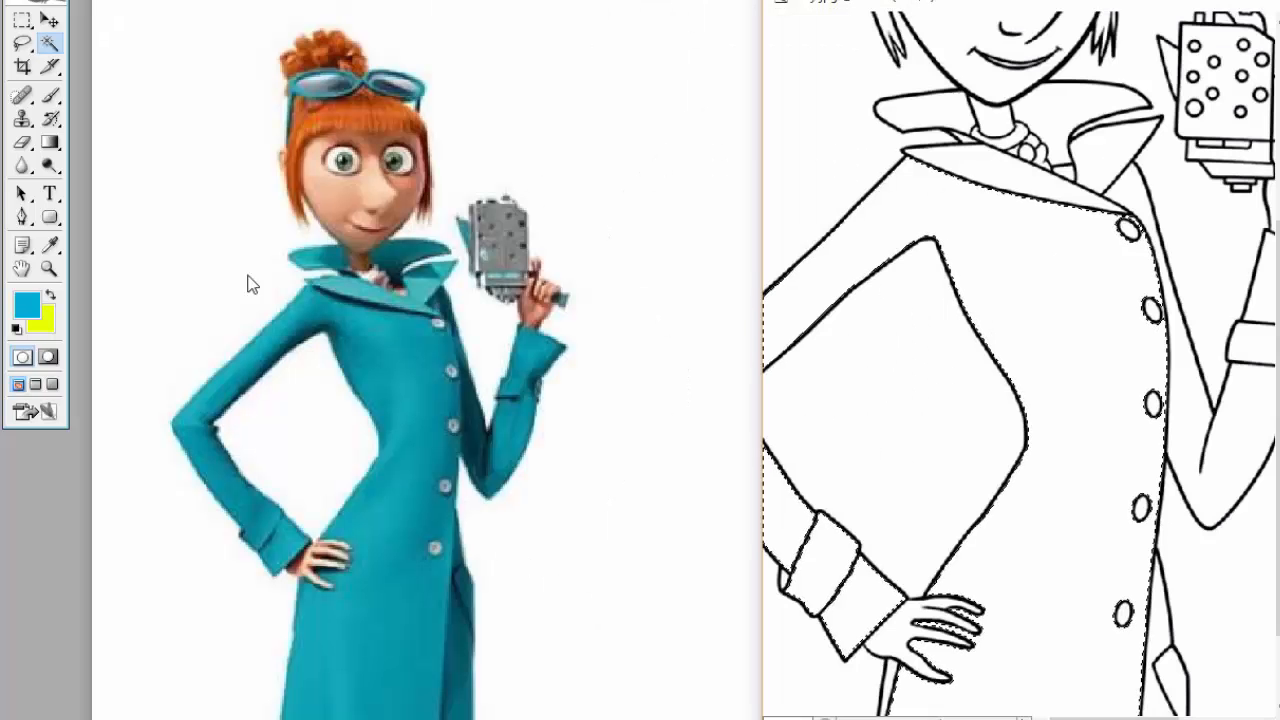
Sample the dark teal shadow of the coat in the coloured reference as the background colour, keeping bright blue as the foreground.
click(54, 295)
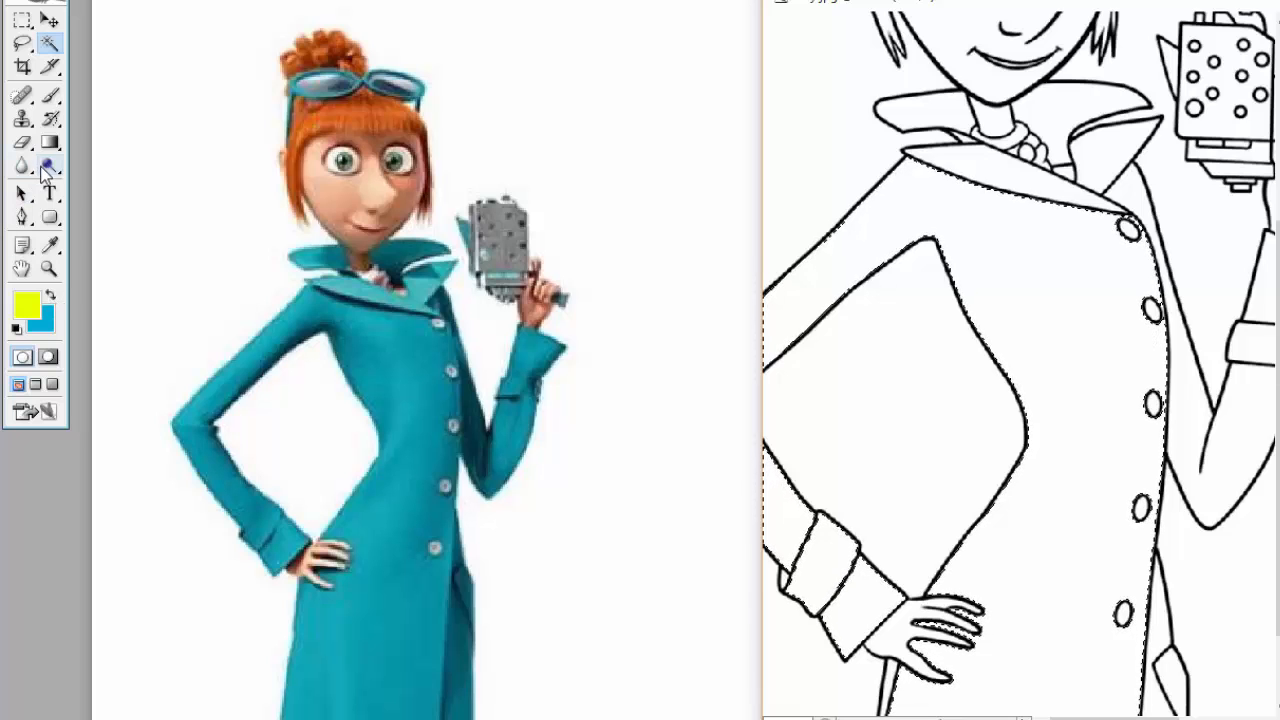
click(51, 244)
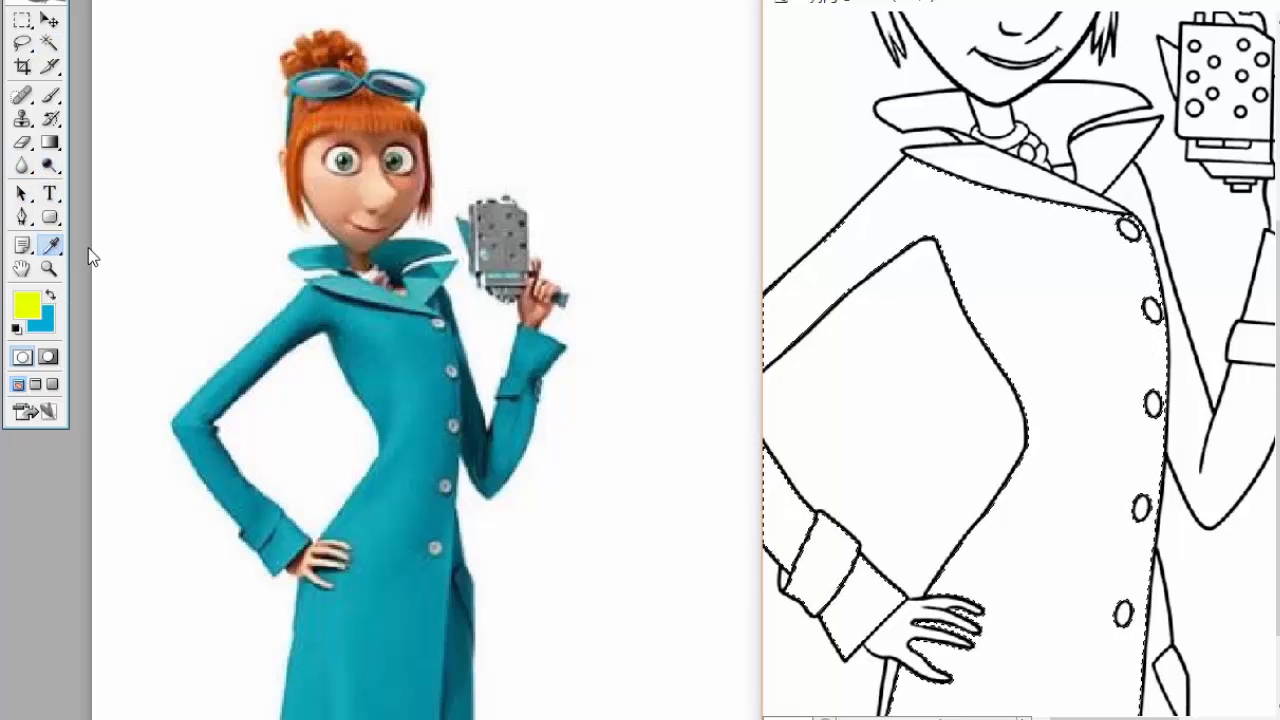
click(481, 434)
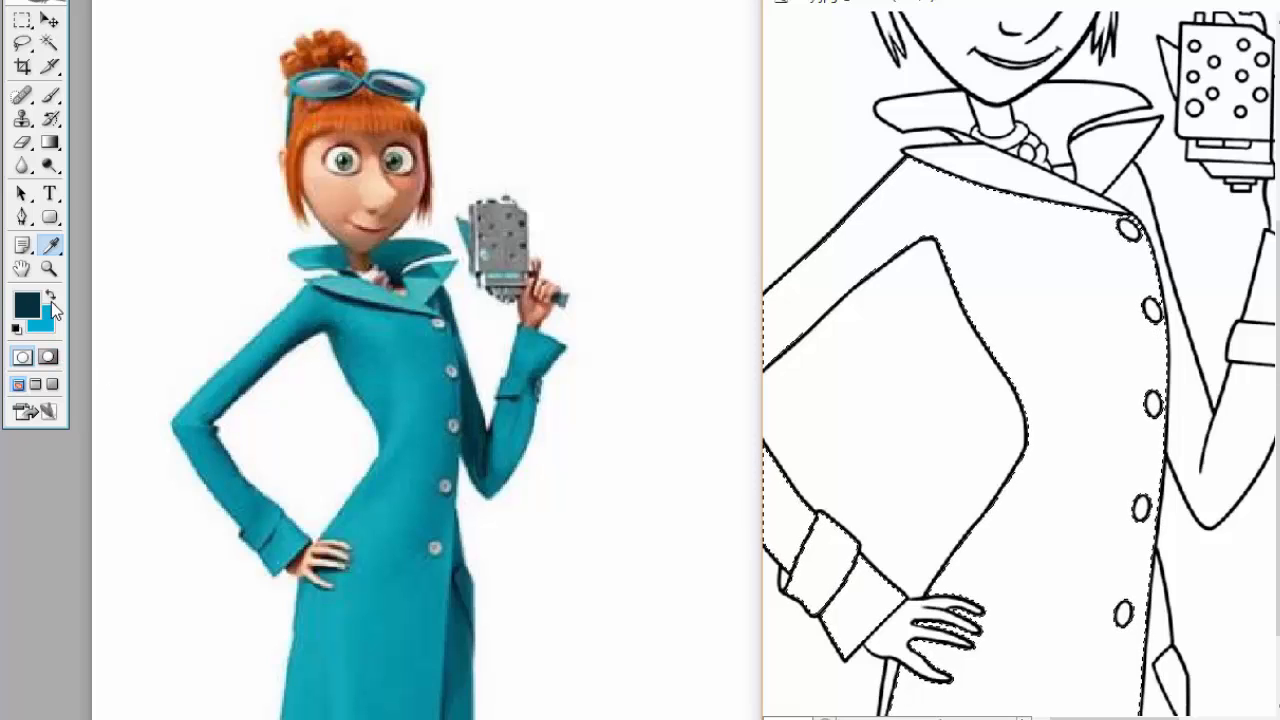
click(50, 291)
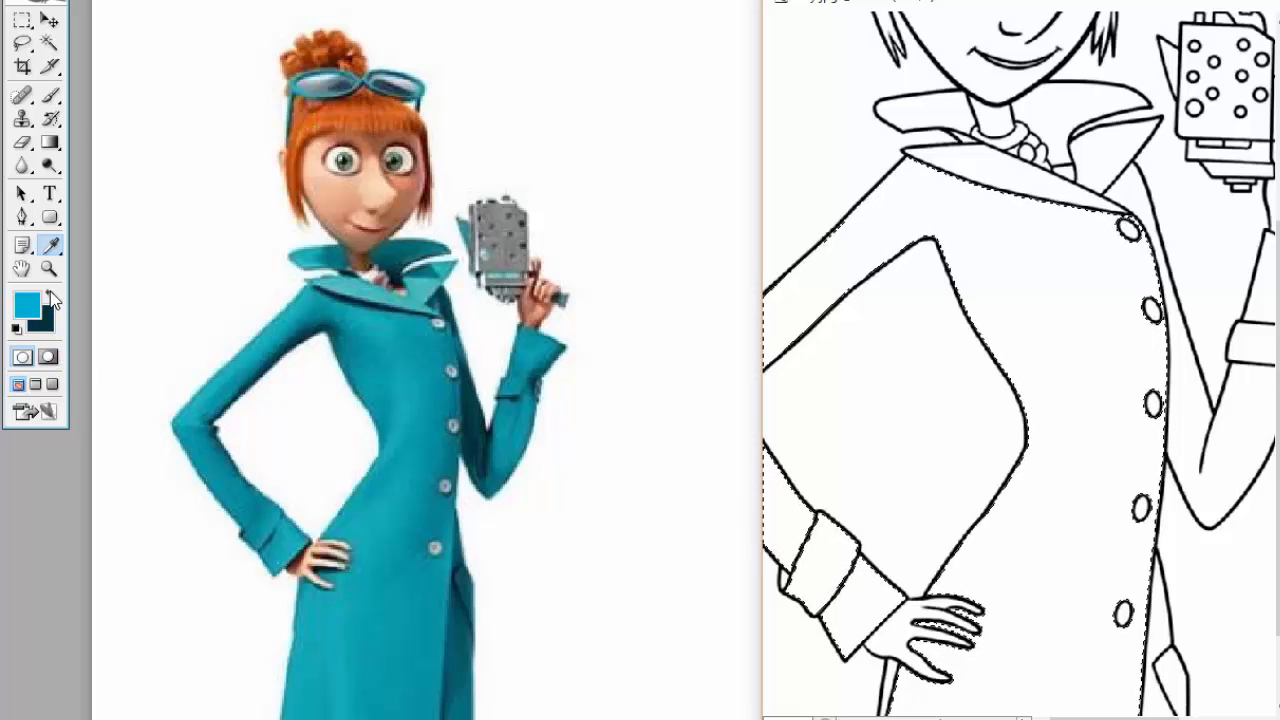
Fill the selected coat area with a linear gradient between bright blue at the buttons and dark teal at the resting arm, and deselect.
click(52, 143)
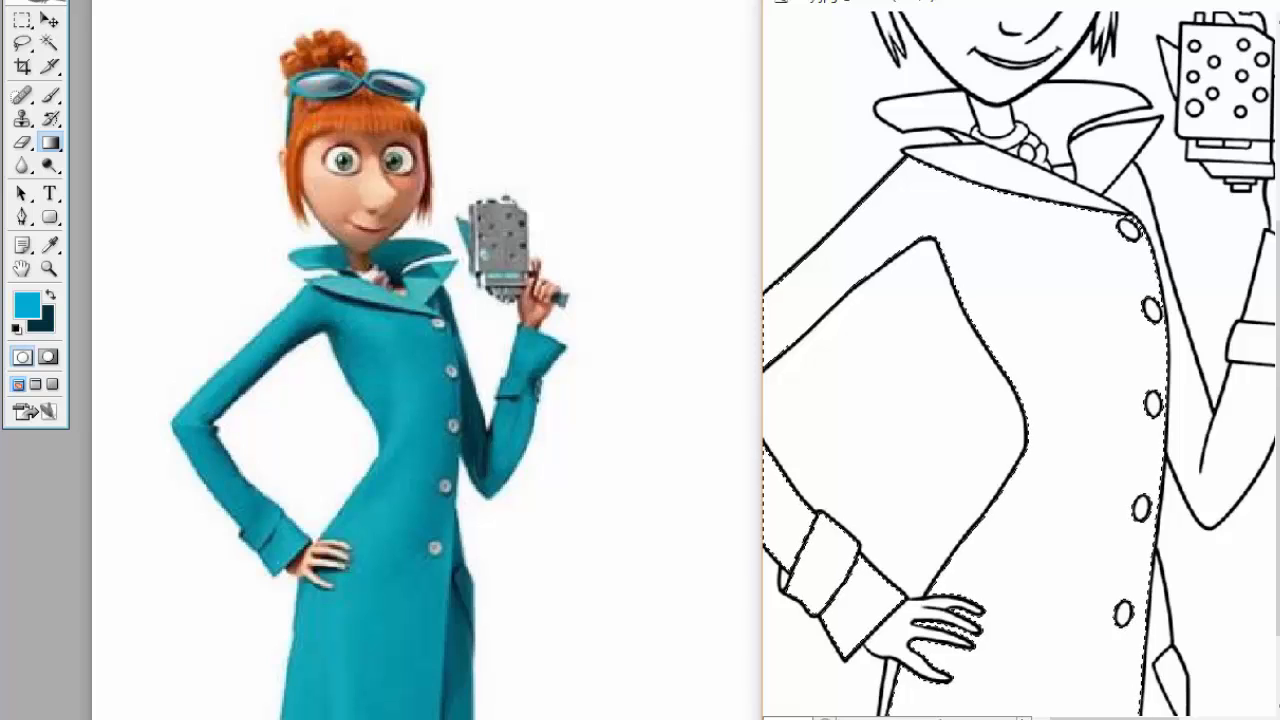
scroll(1027, 245, down, 2)
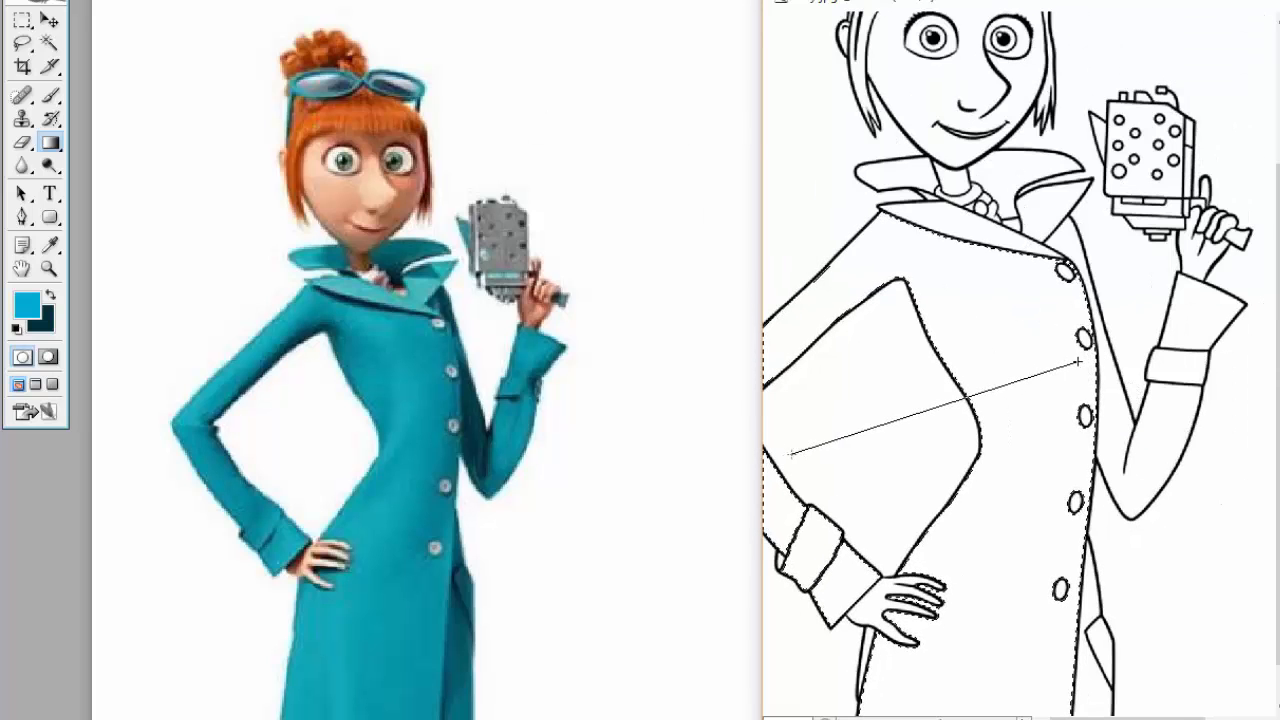
drag(1078, 362, 1078, 362)
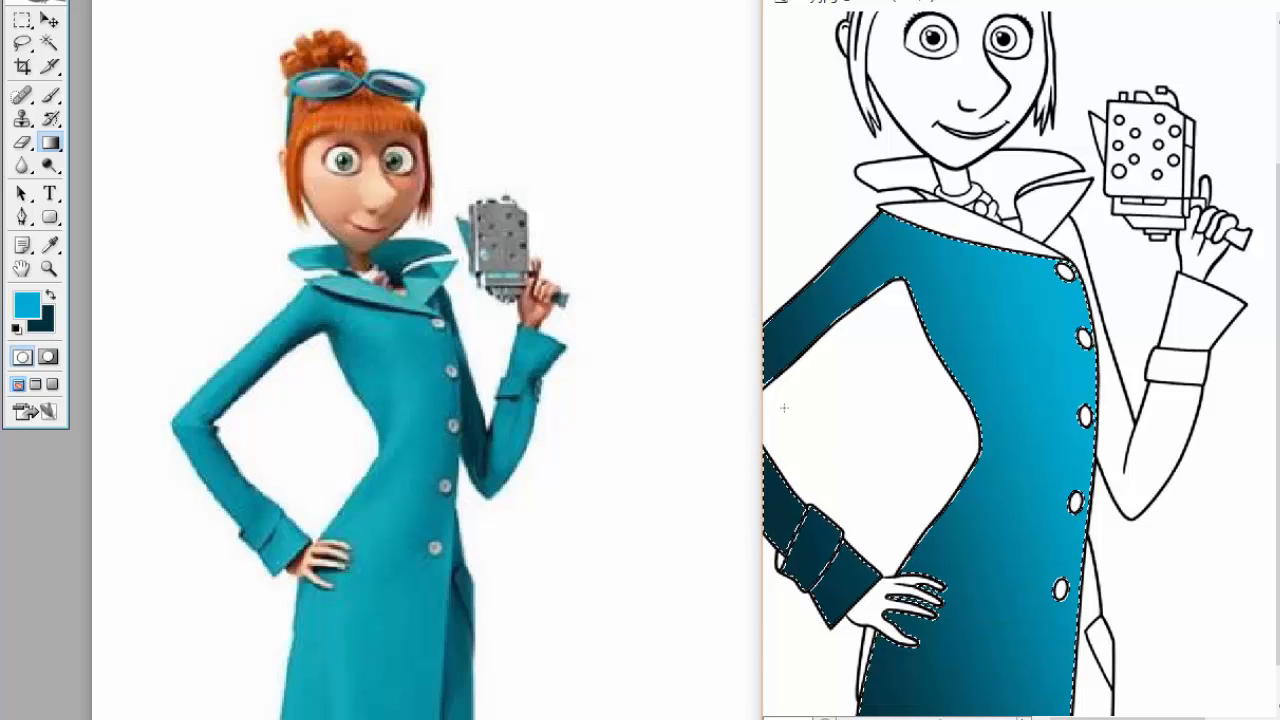
key(ctrl+d)
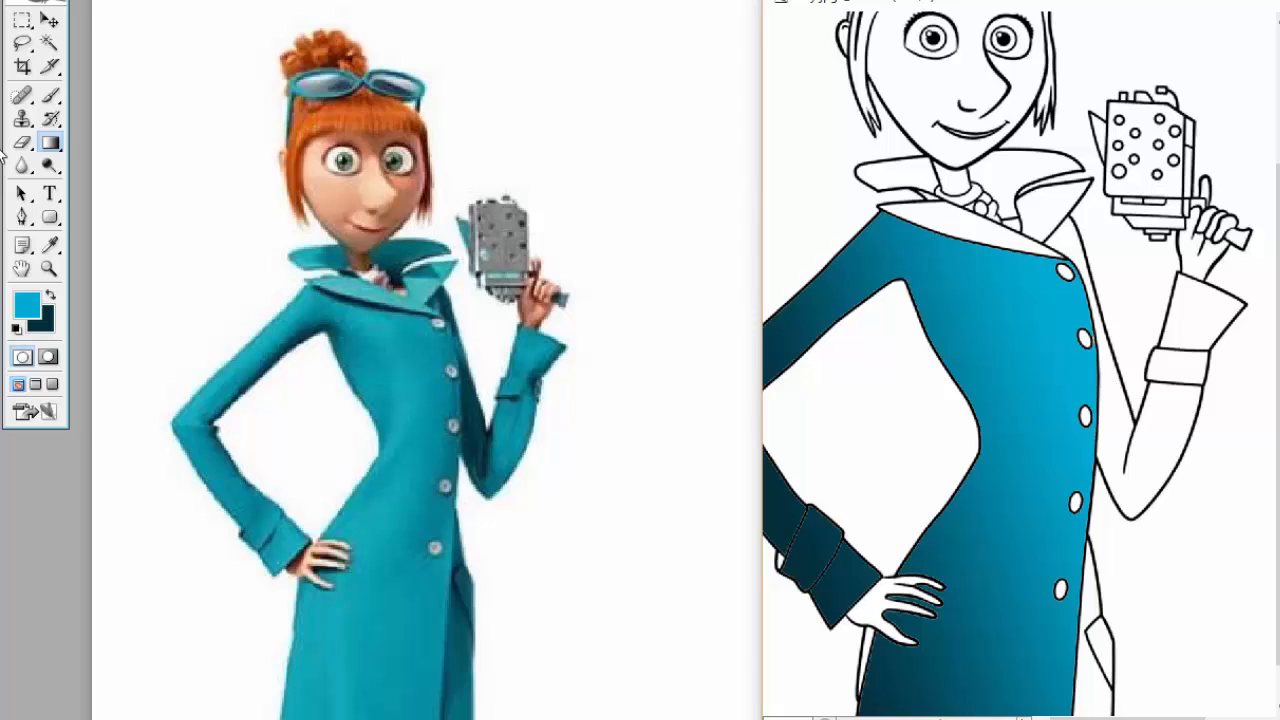
Select the raised arm's sleeve, cuff band and flared cuff together with the Magic Wand.
click(50, 44)
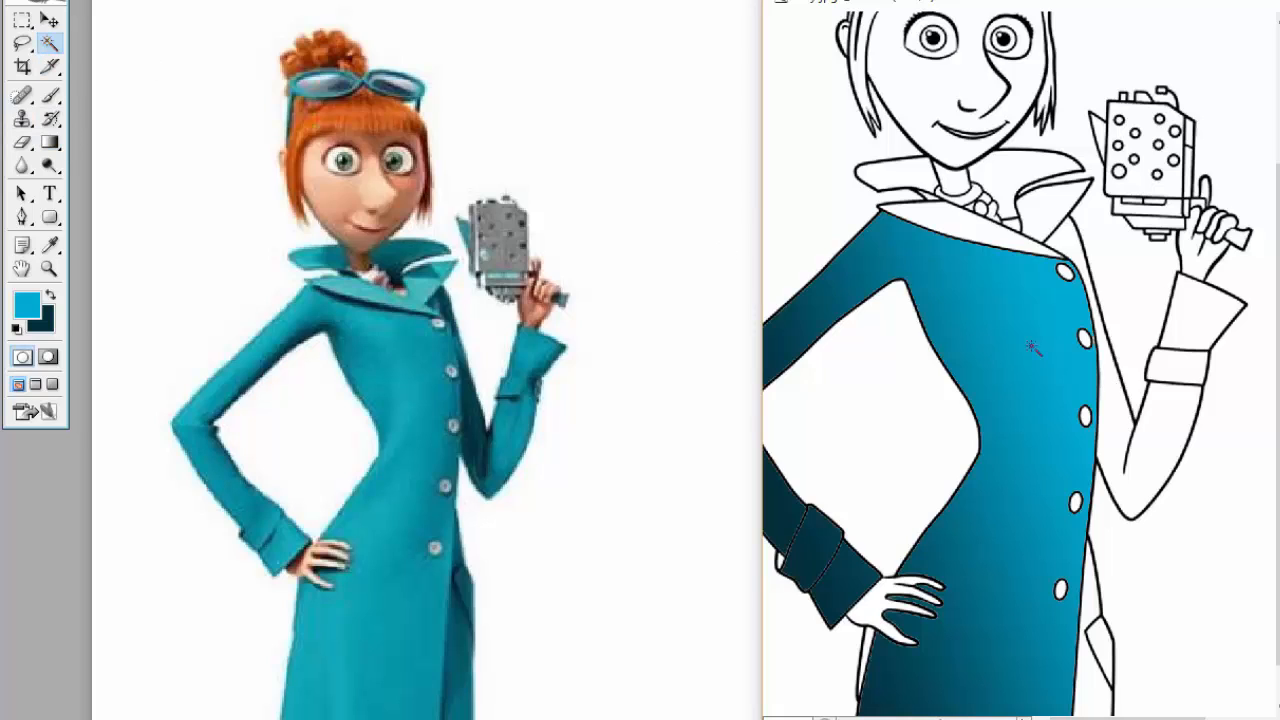
click(1121, 421)
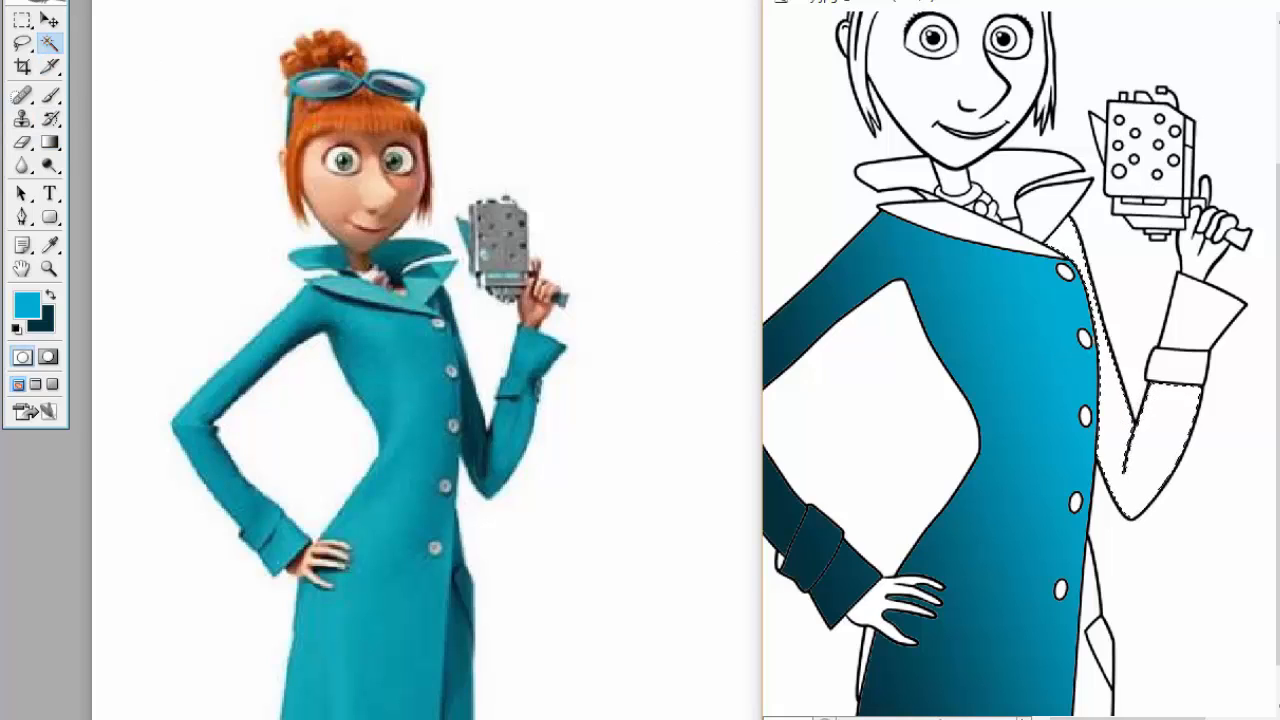
shift+click(1200, 330)
shift+click(1200, 330)
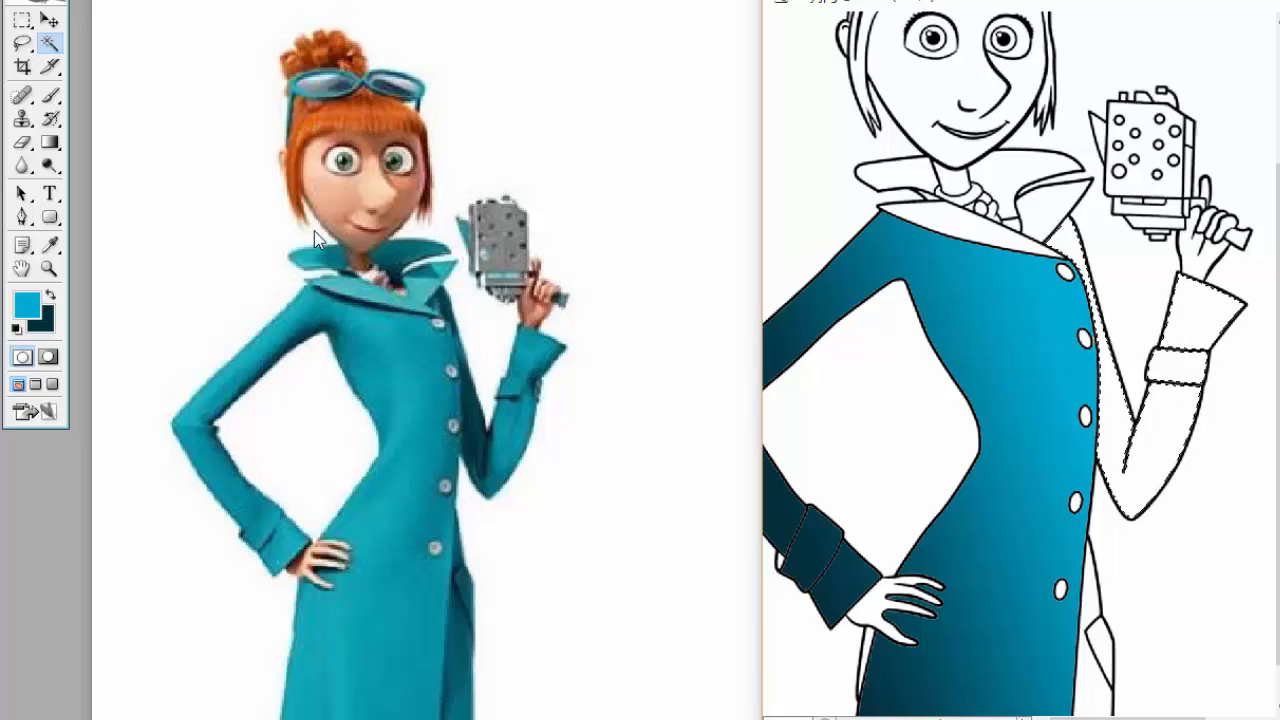
Fill the selected raised sleeve with a vertical linear gradient, dark teal at the elbow and bright blue at the shoulder and cuff, and deselect.
click(50, 145)
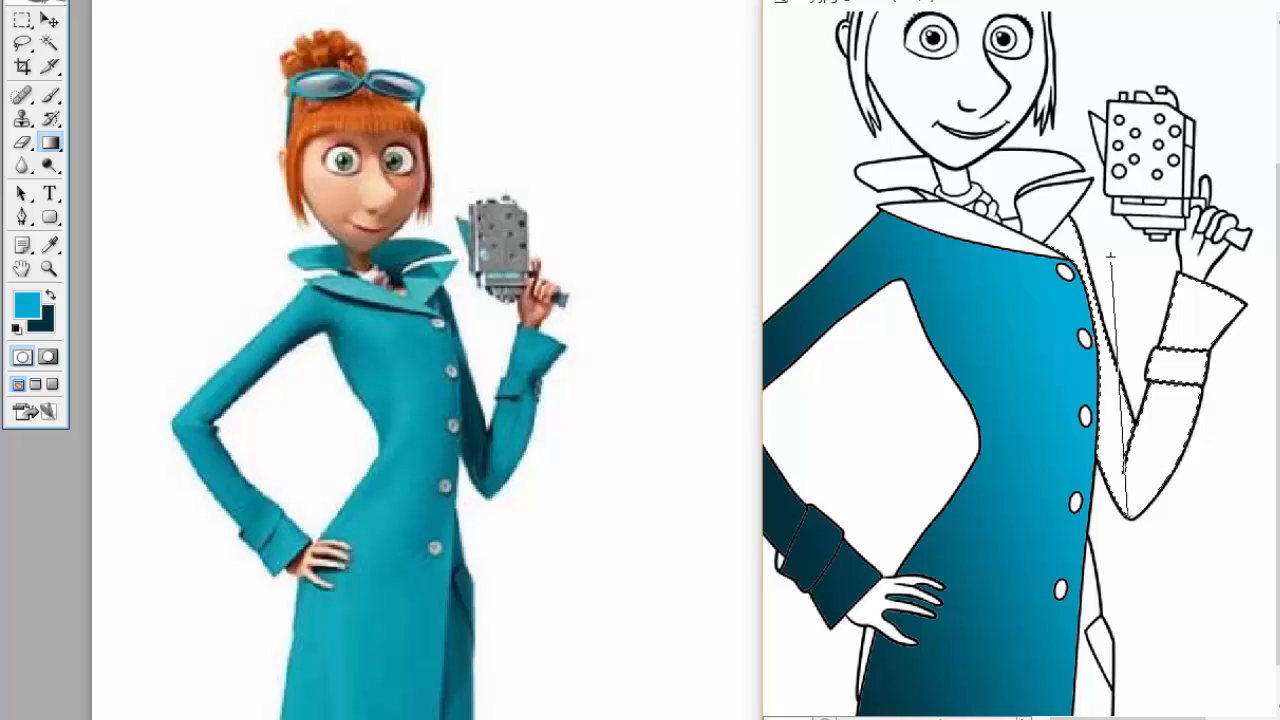
drag(1124, 500, 1110, 258)
key(ctrl+d)
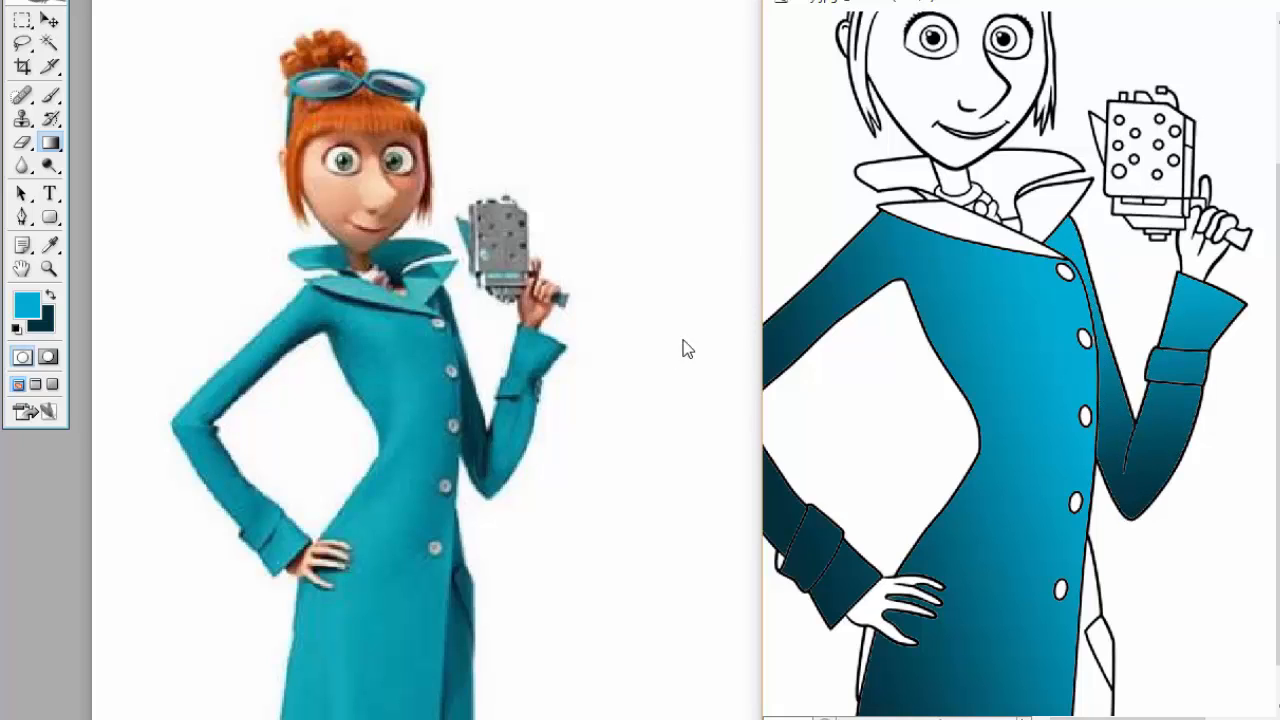
Select the sections of the coat's collar and lapel with the Magic Wand.
key(w)
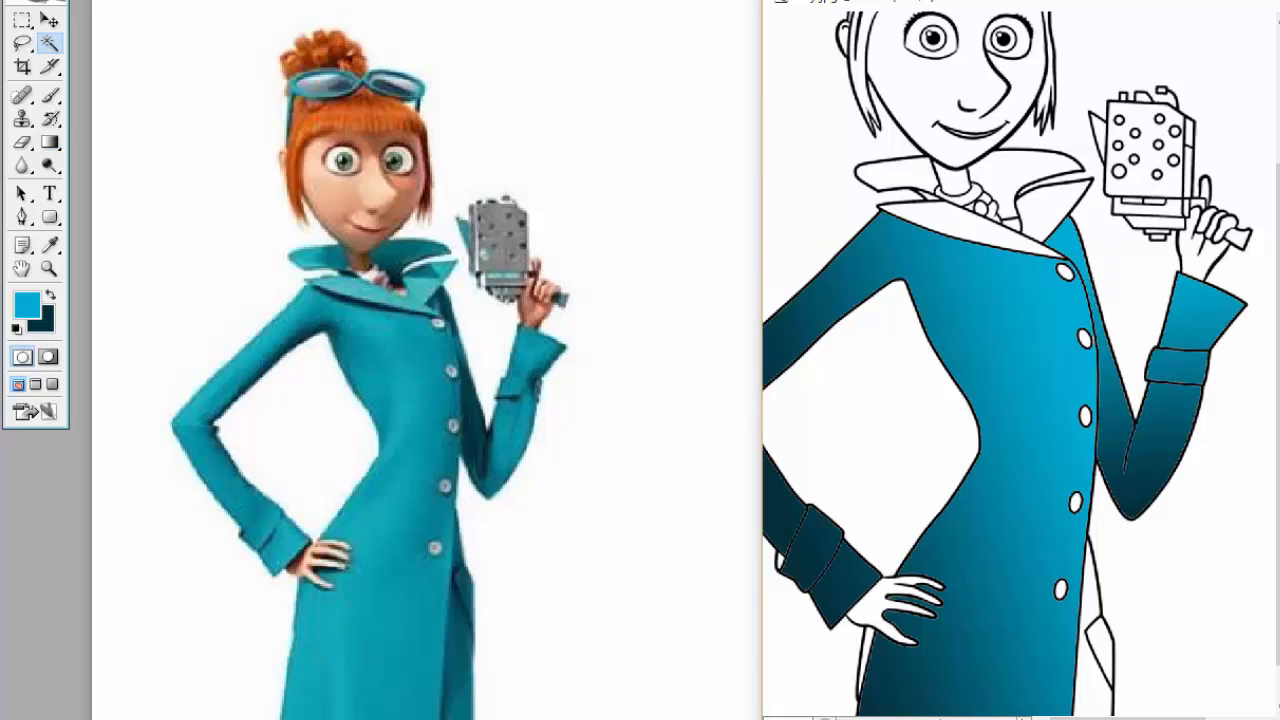
shift+click(985, 180)
shift+click(990, 236)
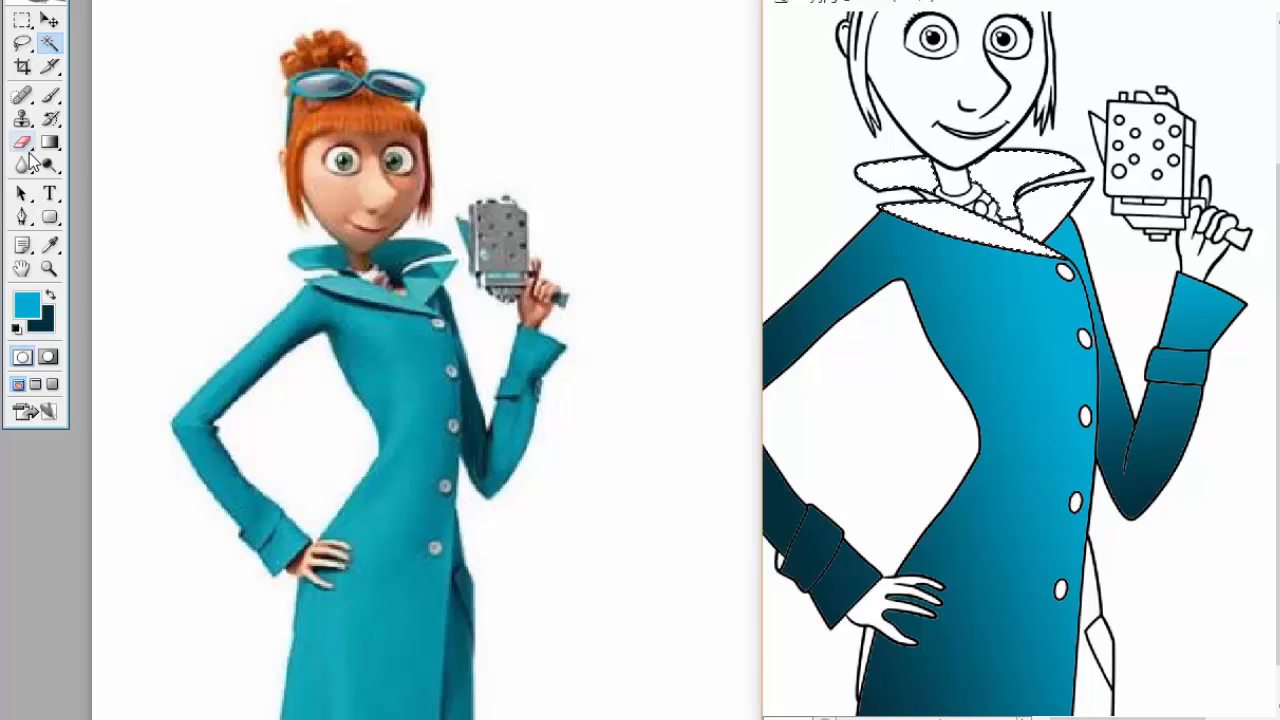
Fill the selected collar and lapel sections with a gradient from bright blue to dark teal toward the raised arm's side, and deselect.
click(48, 145)
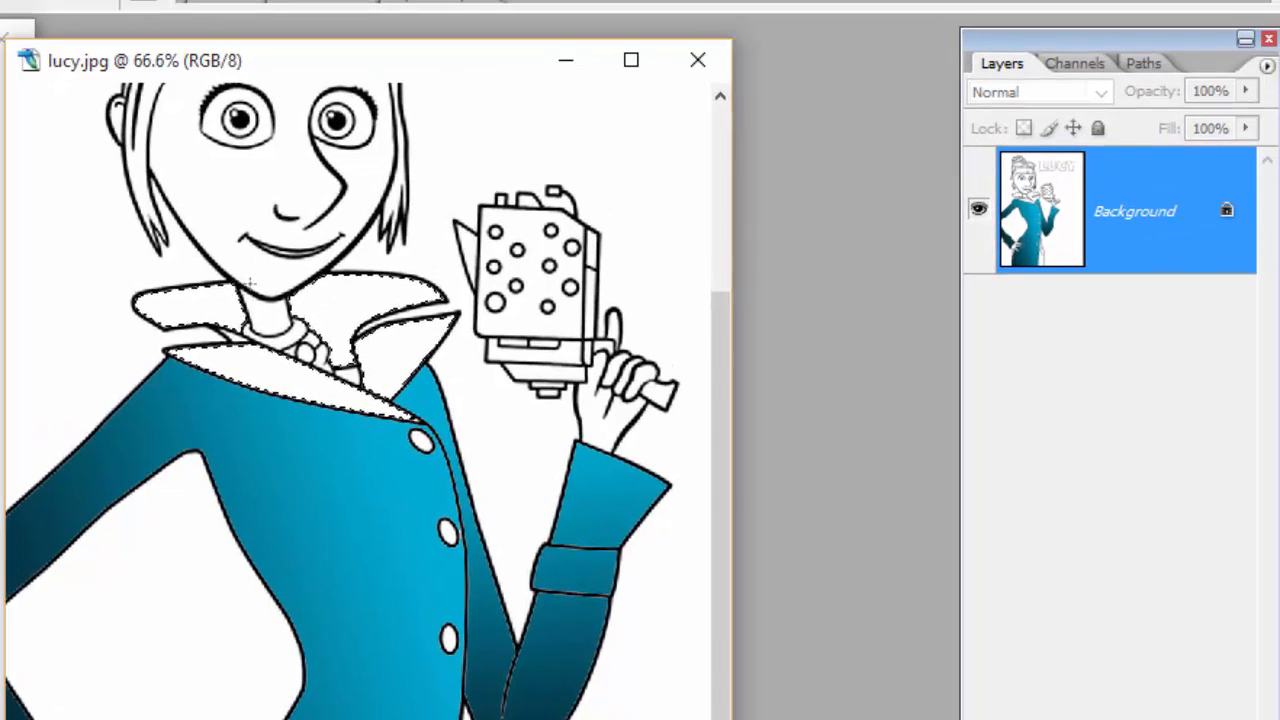
drag(249, 284, 250, 285)
key(ctrl+d)
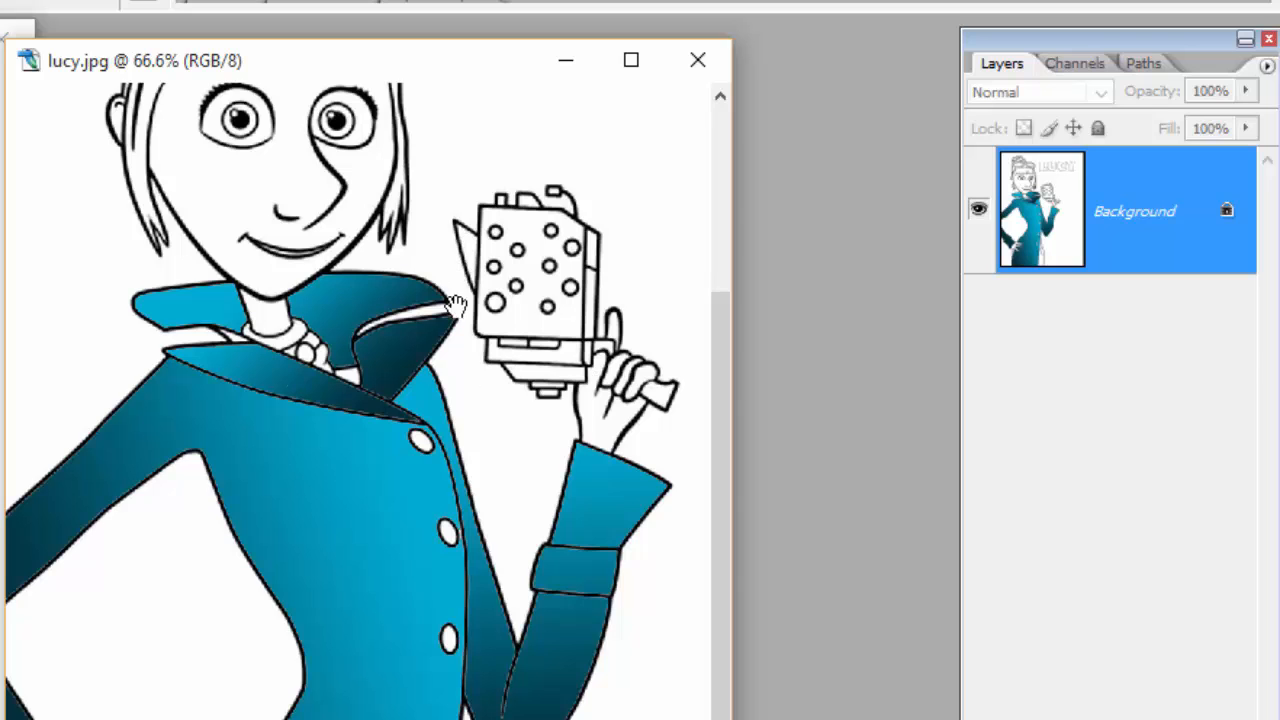
Reposition and widen the line drawing's window to show the whole LUCY title, and add a new empty layer.
scroll(202, 345, up, 3)
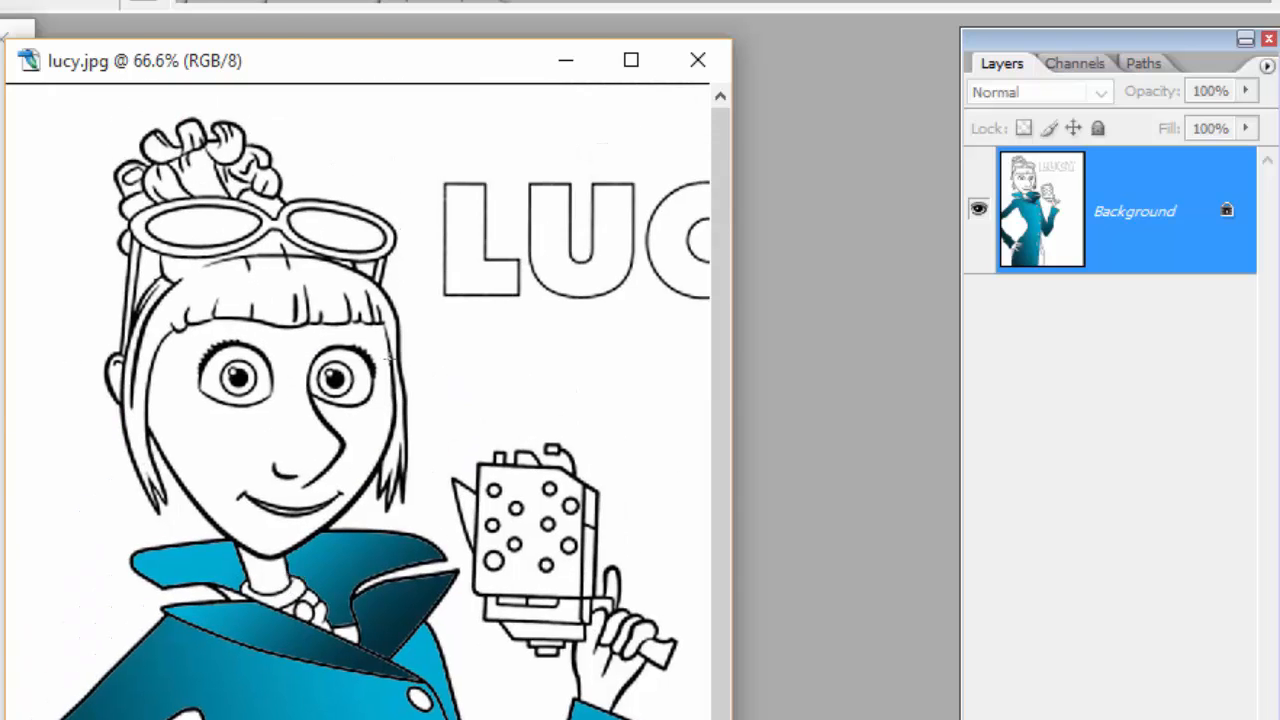
drag(424, 61, 12, 49)
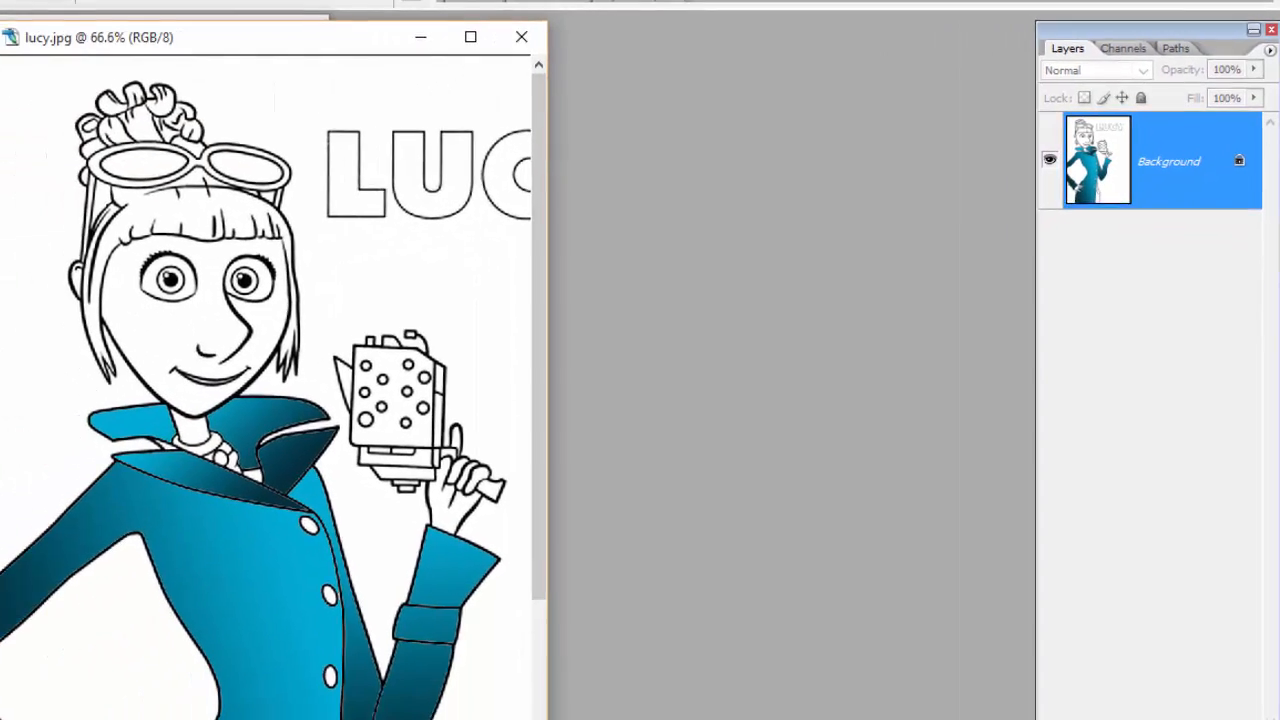
drag(606, 708, 892, 708)
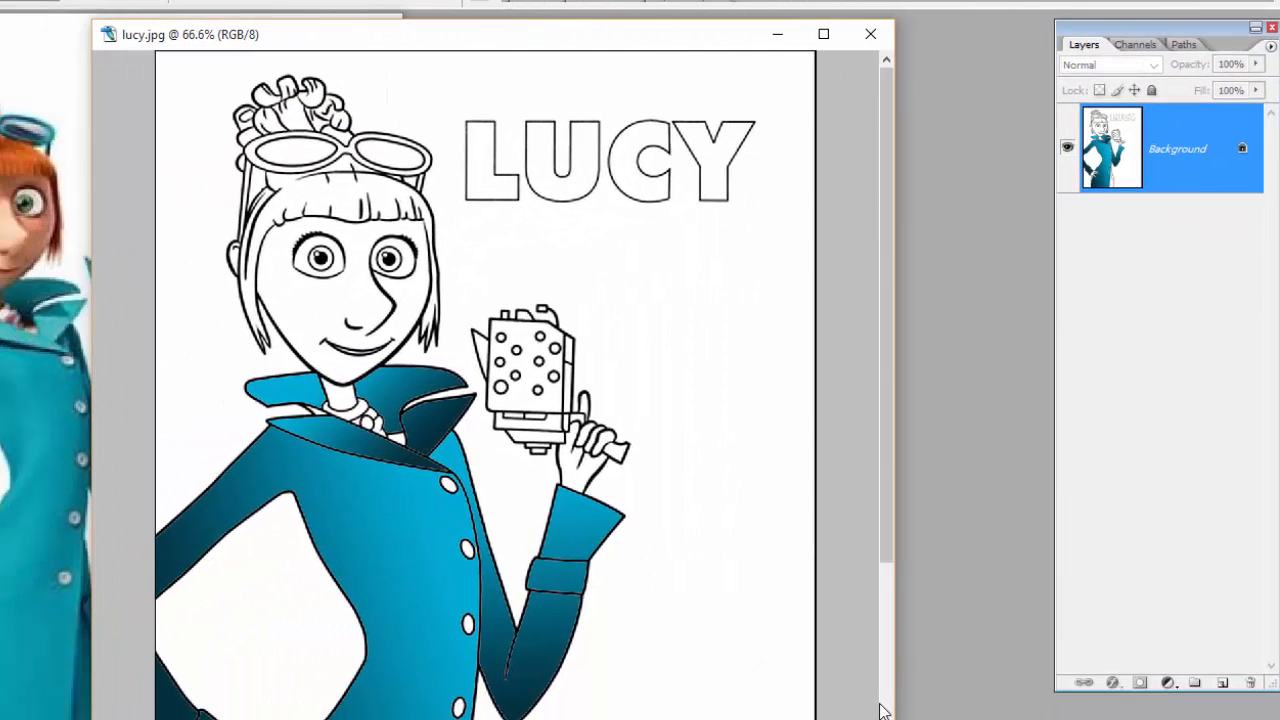
click(1222, 683)
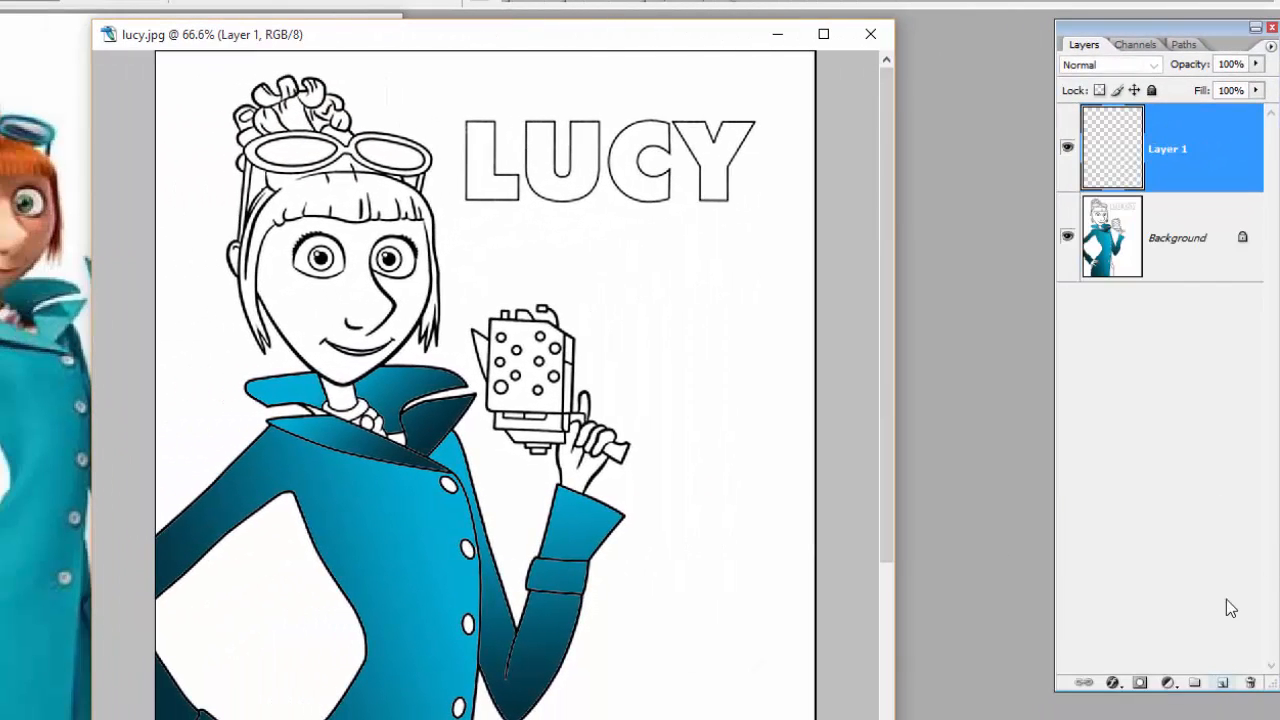
Select the insides of all four LUCY title letters on the Background layer with the Magic Wand.
click(1182, 247)
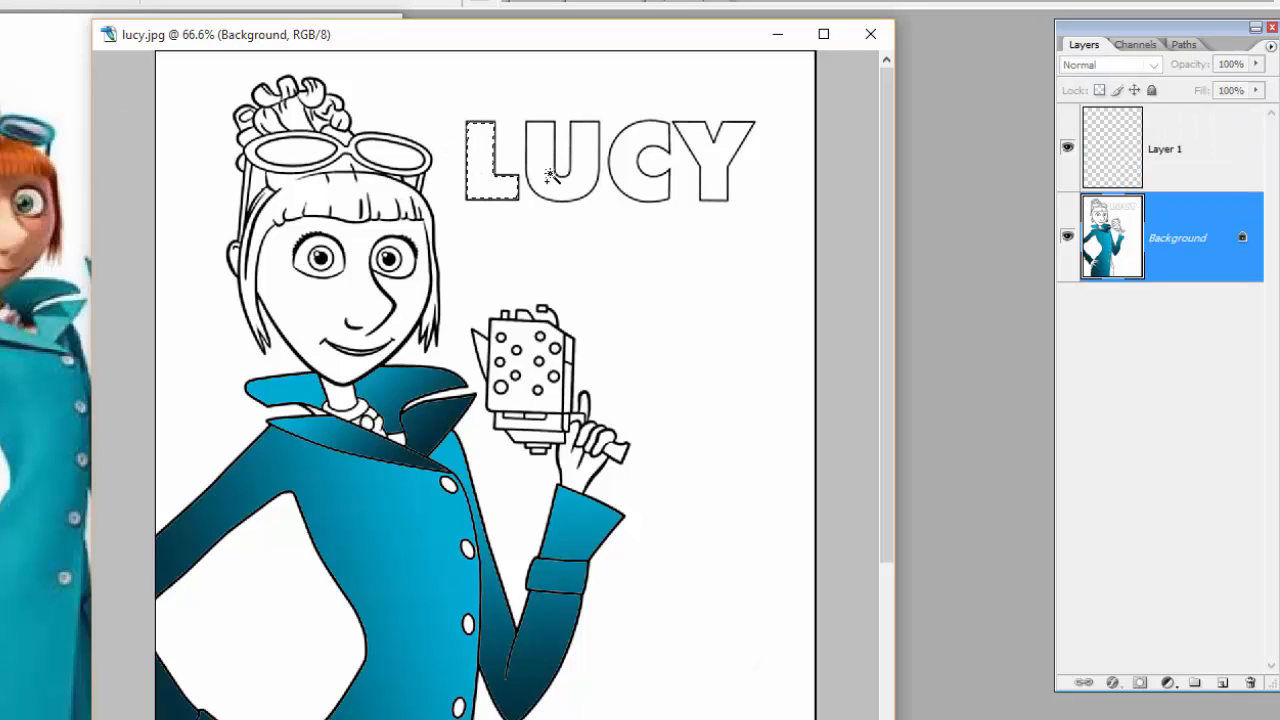
shift+click(640, 183)
shift+click(702, 147)
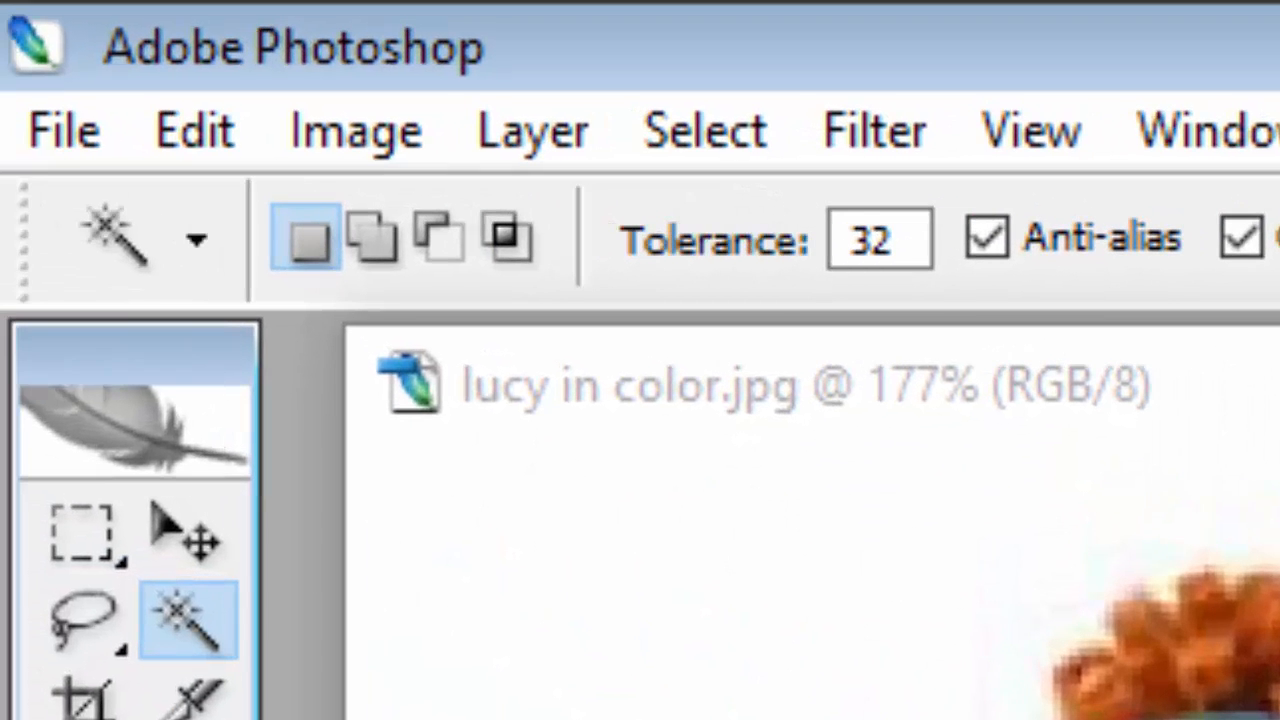
Choose the orange-yellow-orange preset for the Gradient tool.
key(g)
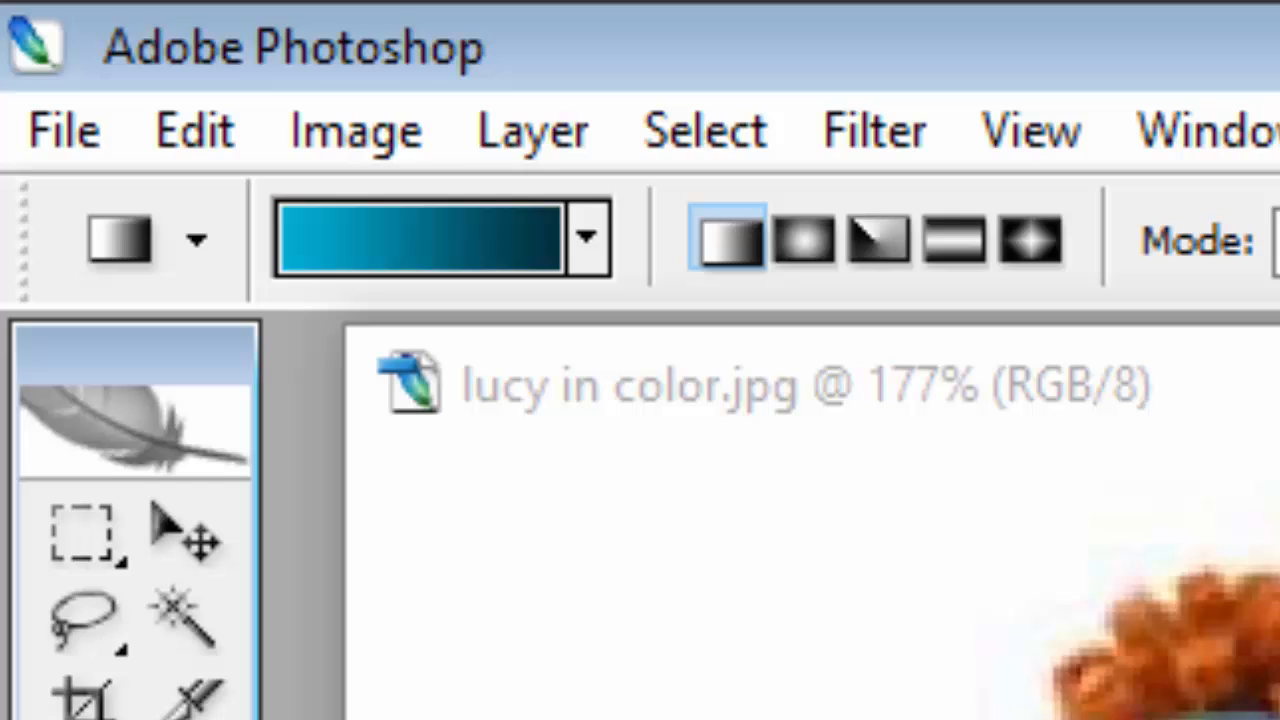
click(596, 254)
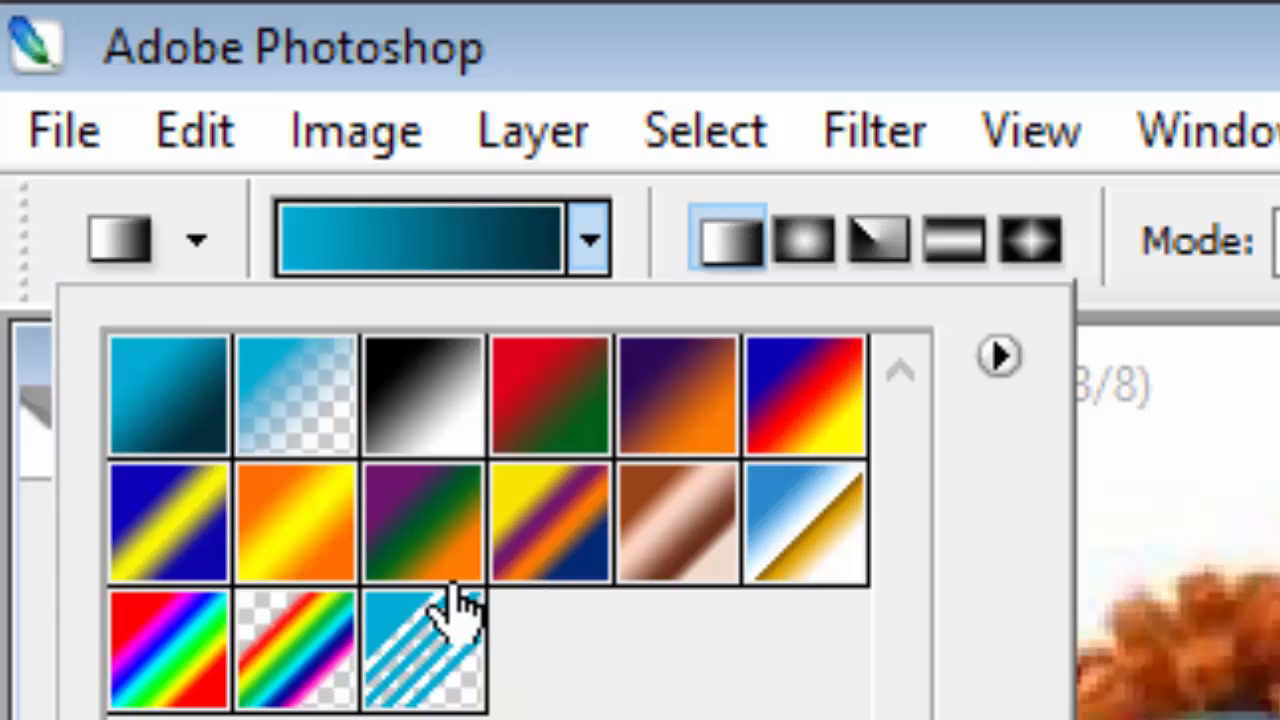
click(322, 540)
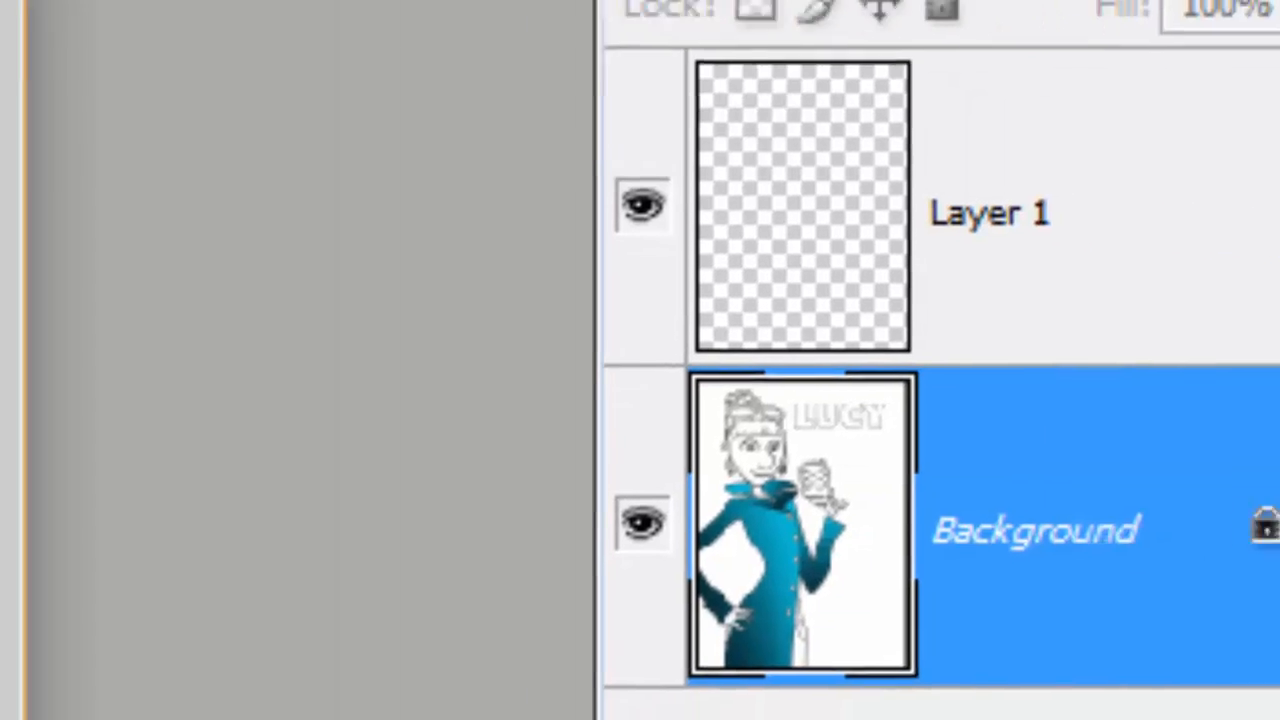
Fill the selected LUCY letters on Layer 1 with a vertical orange-yellow-orange linear gradient, and deselect.
click(836, 204)
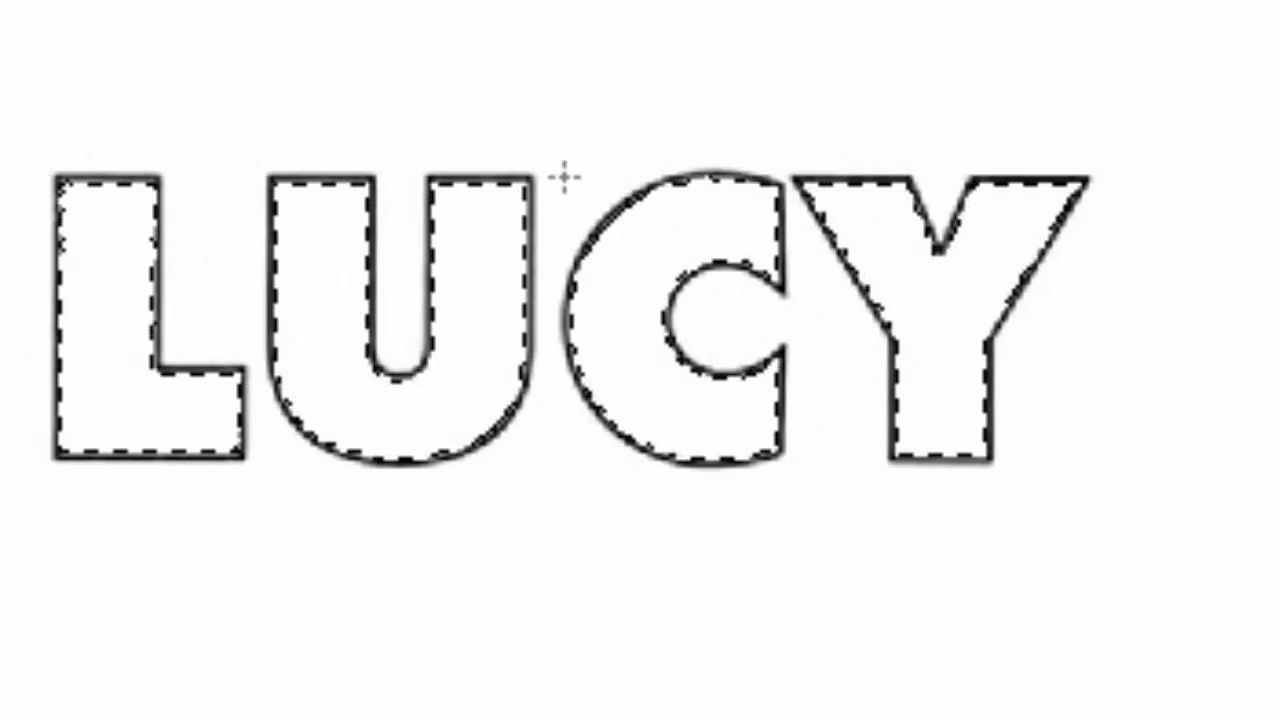
drag(543, 177, 540, 494)
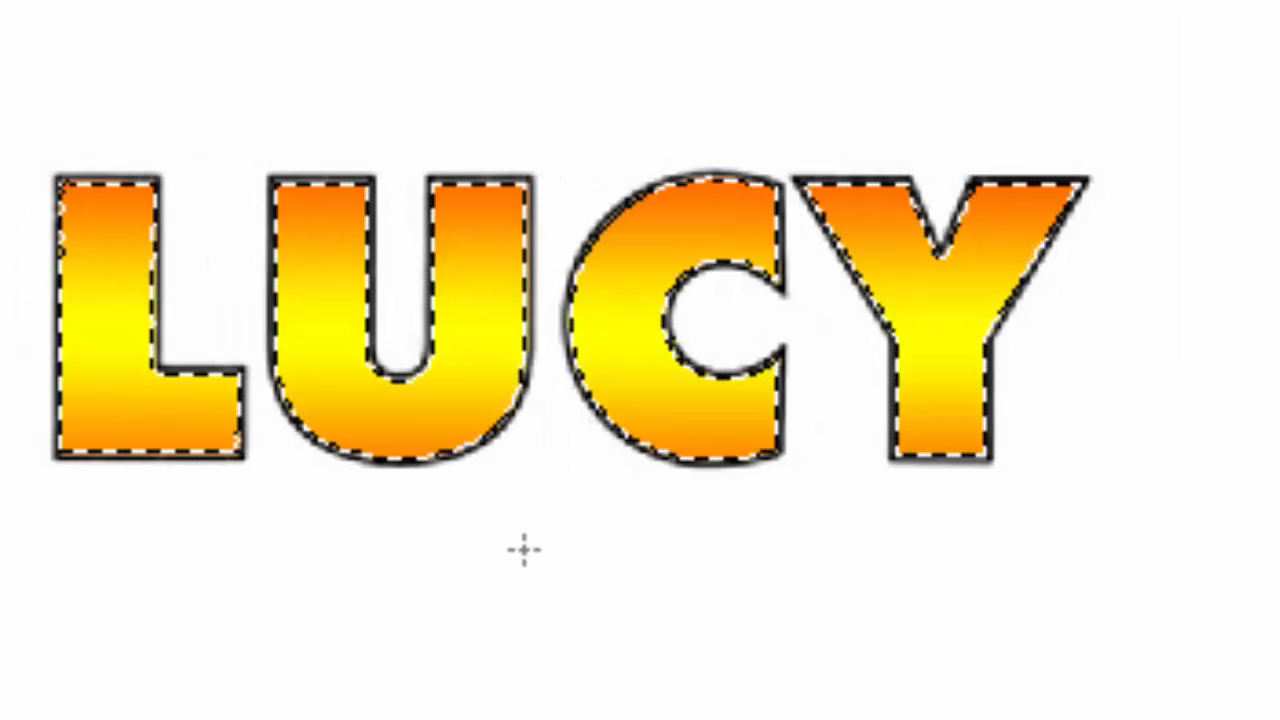
key(ctrl+d)
Move the gradient-filled LUCY lettering away from its outlines as a test, and undo the moves to restore its place.
key(v)
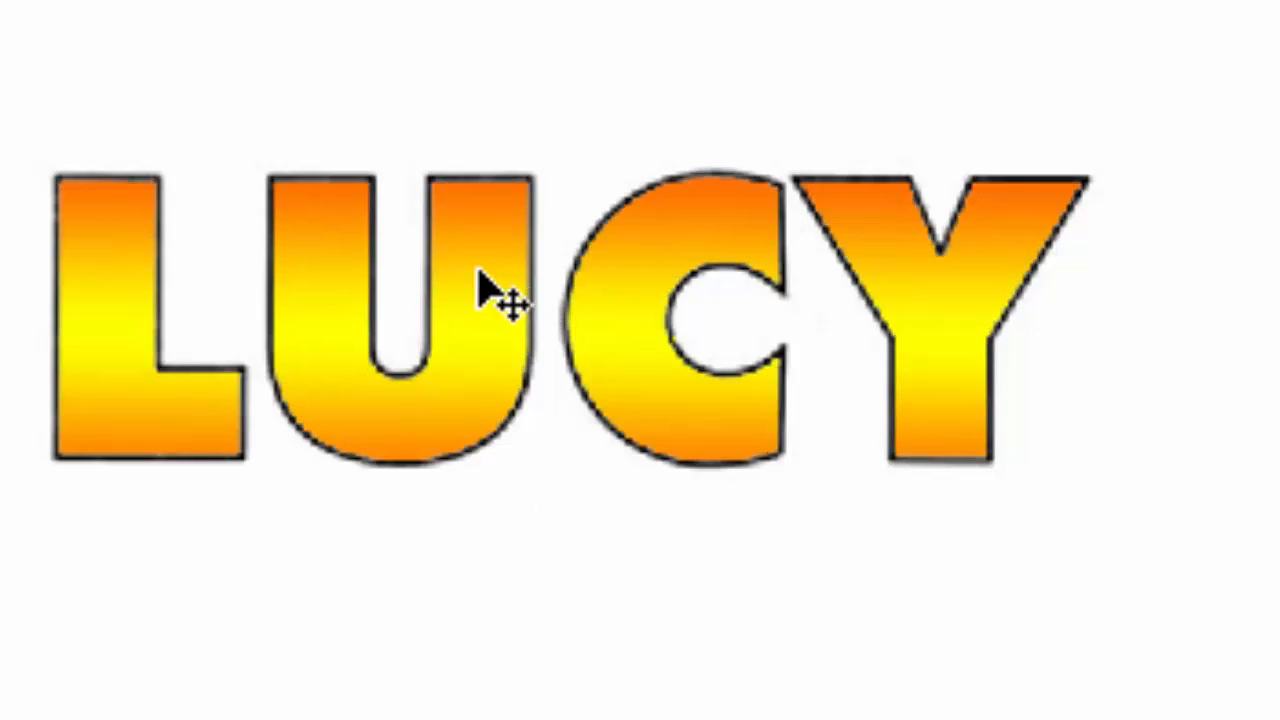
drag(488, 290, 664, 257)
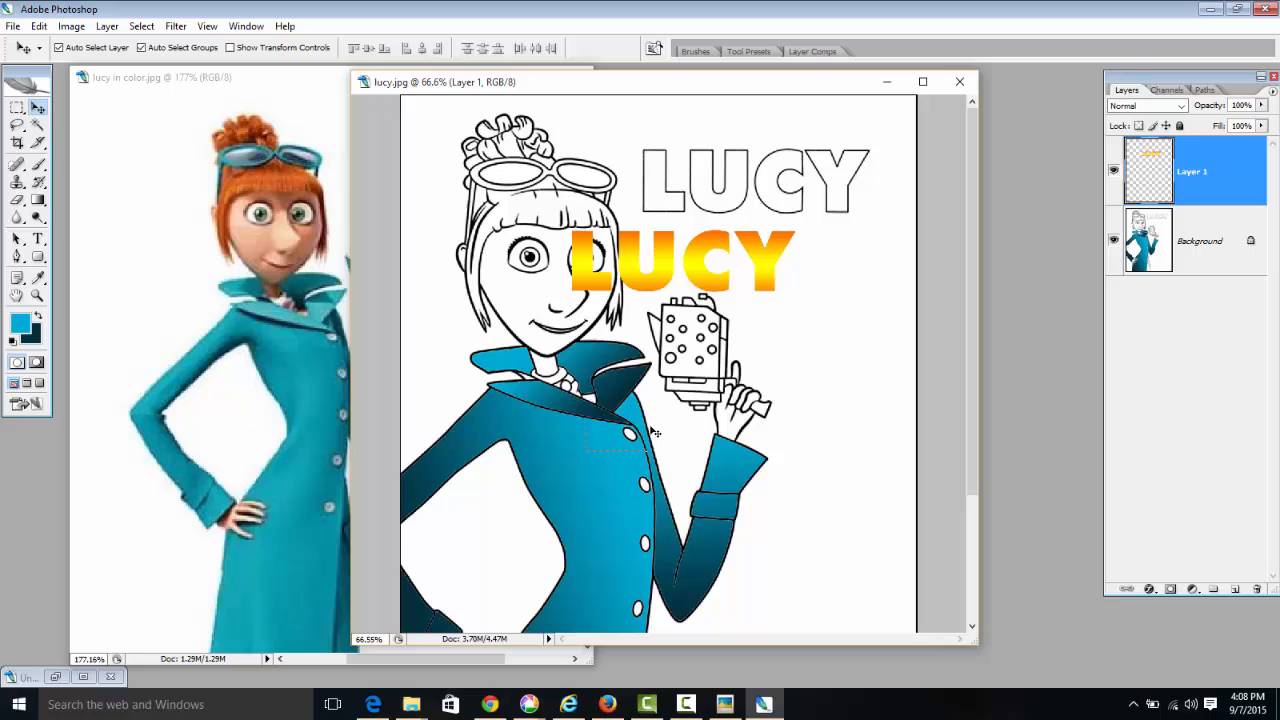
click(633, 438)
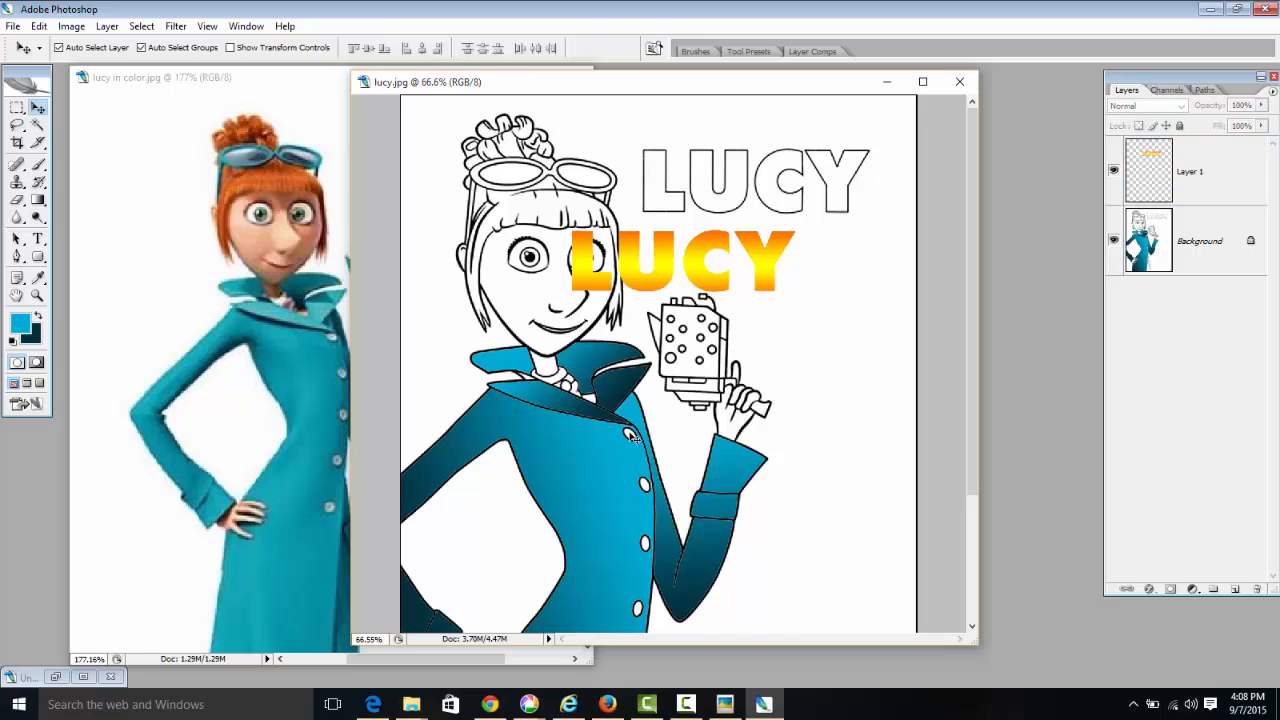
drag(613, 302, 695, 216)
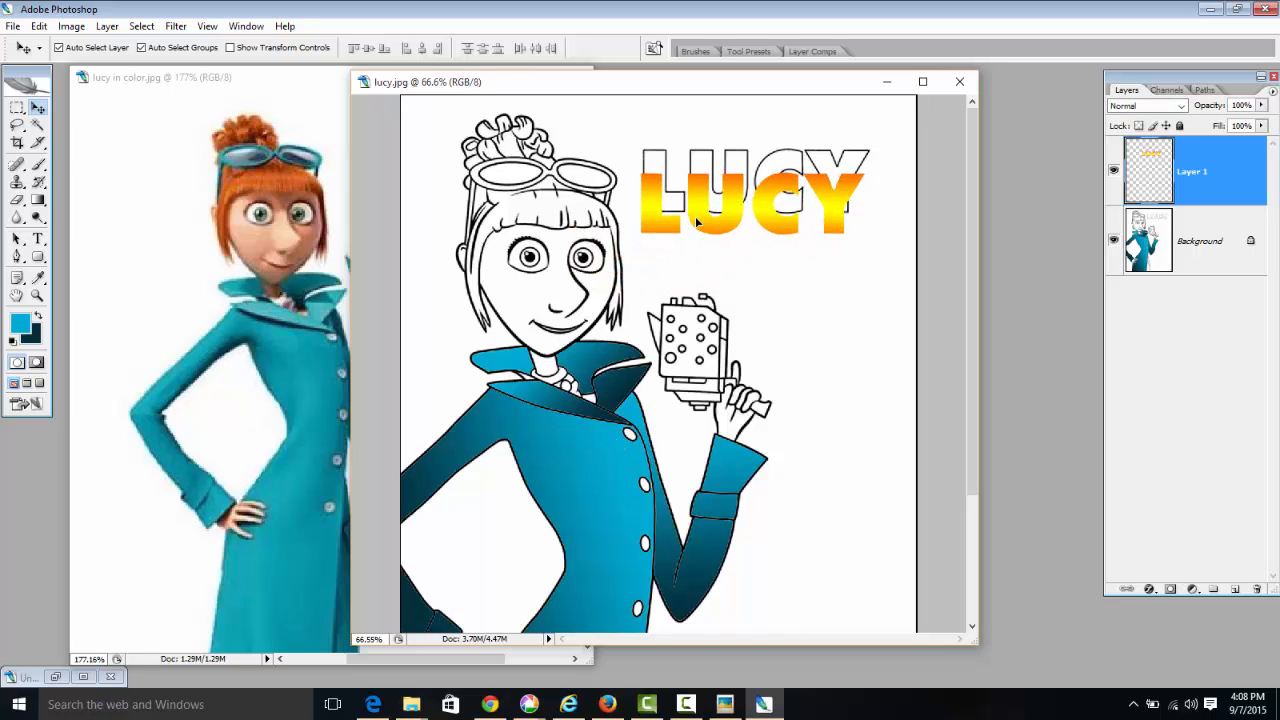
key(ctrl+z)
key(ctrl+z)
scroll(700, 250, down, 4)
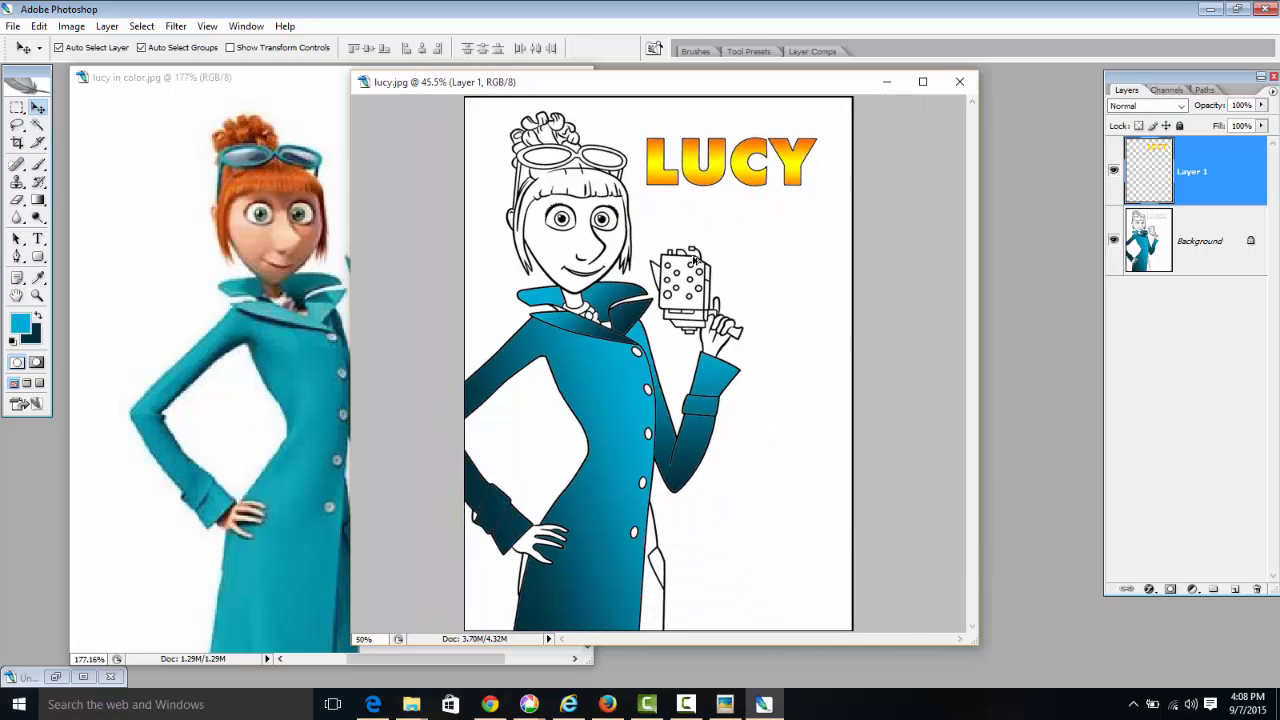